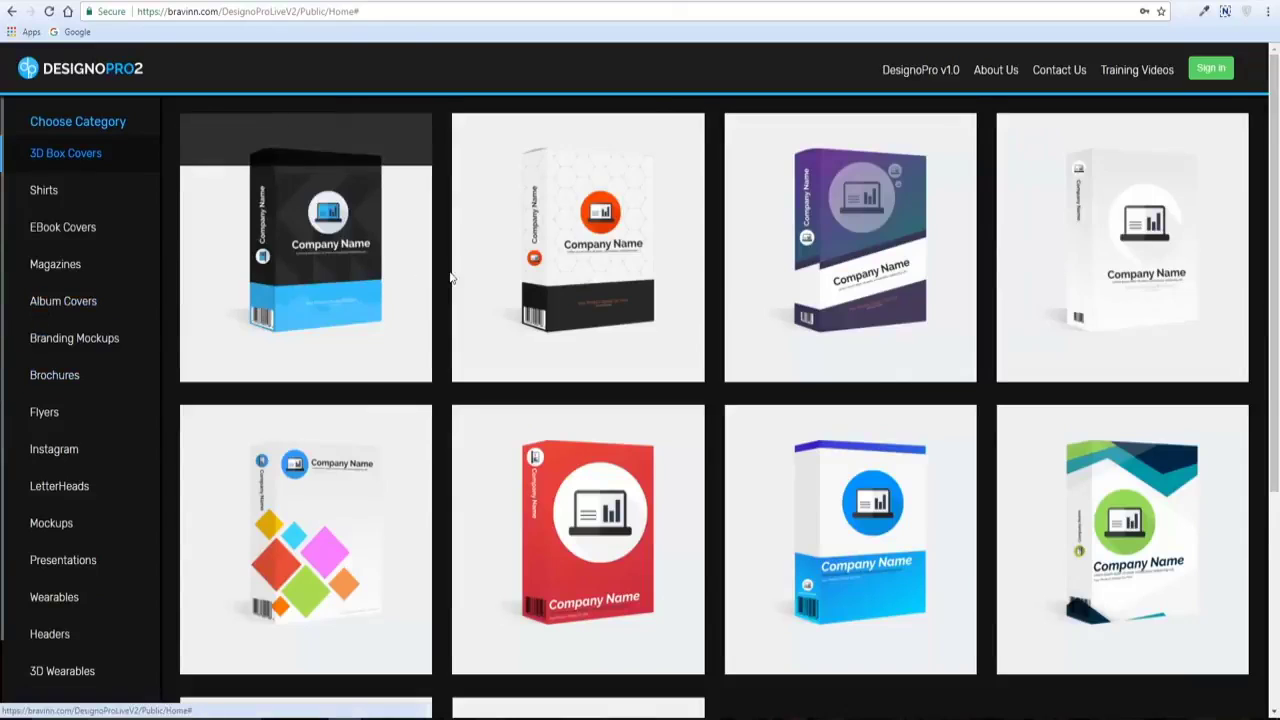
Sign in and open the black-and-blue "Company Name" 3D box cover template for editing
{"action": "scroll", "coordinate": [450, 278], "scroll_direction": "down", "scroll_amount": 3}
{"action": "scroll", "coordinate": [452, 280], "scroll_direction": "up", "scroll_amount": 2}
{"action": "scroll", "coordinate": [450, 278], "scroll_direction": "up", "scroll_amount": 1}
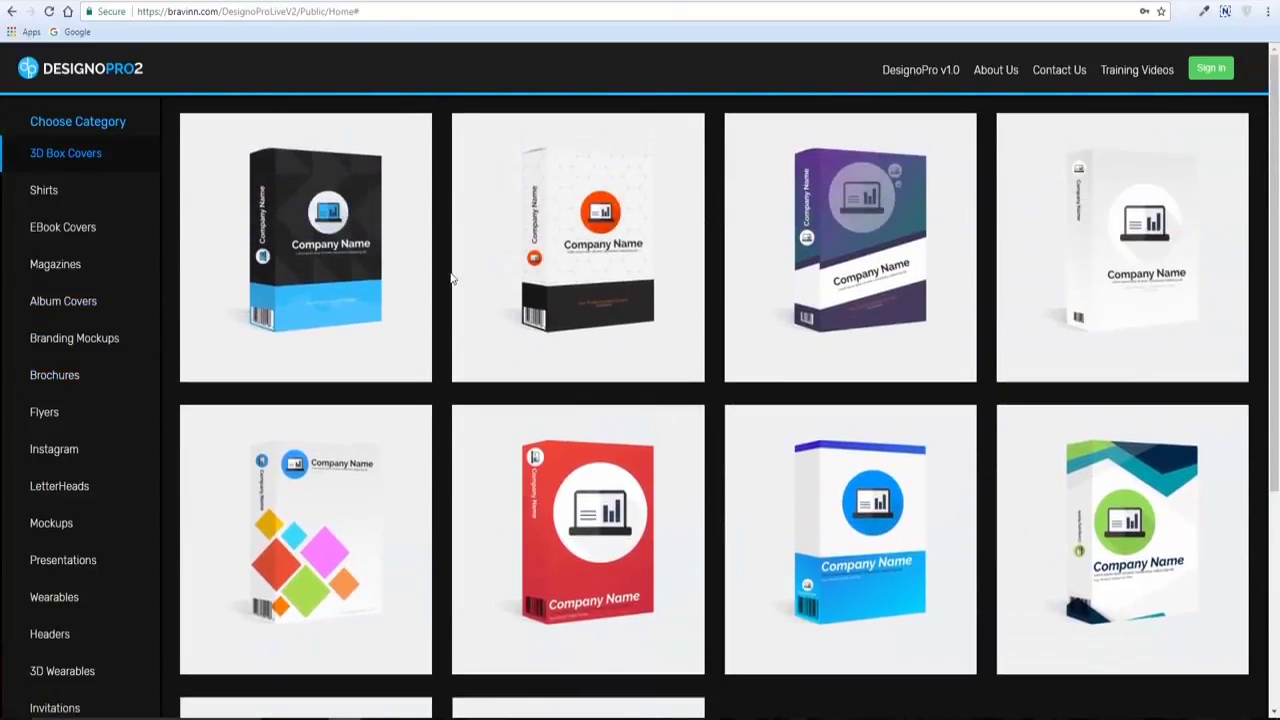
{"action": "left_click", "coordinate": [1222, 67]}
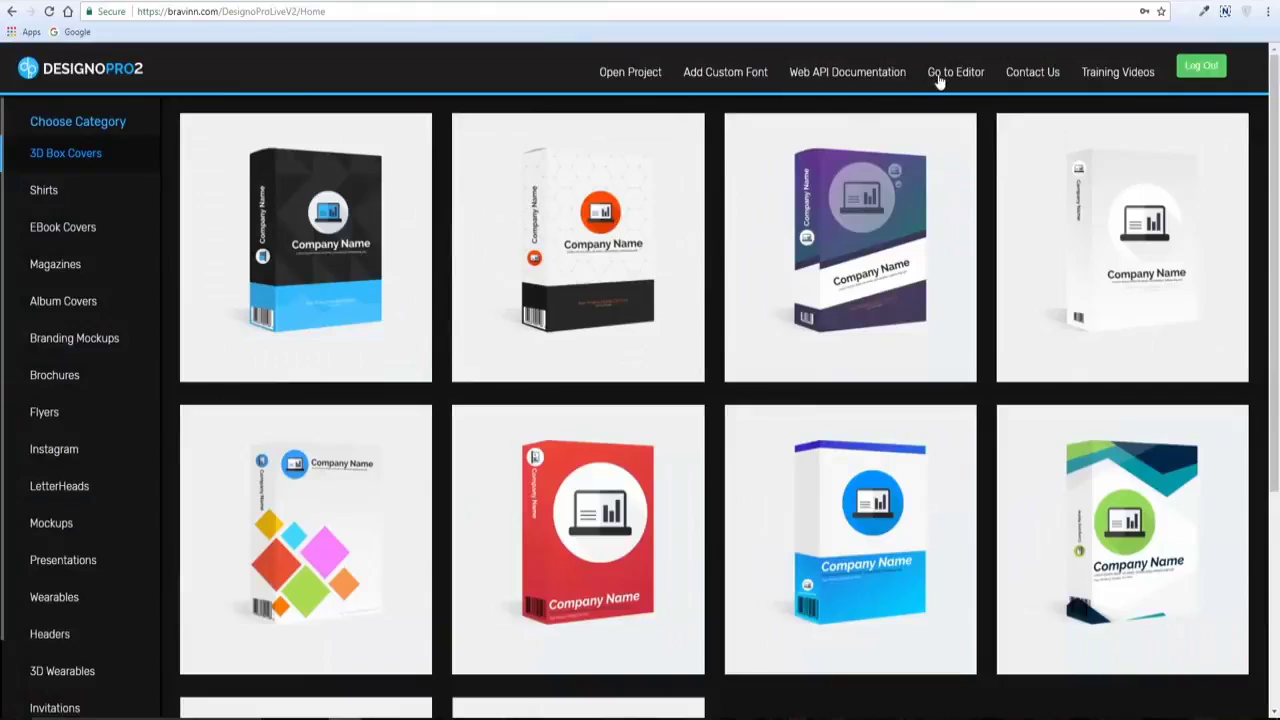
{"action": "mouse_move", "coordinate": [1043, 311]}
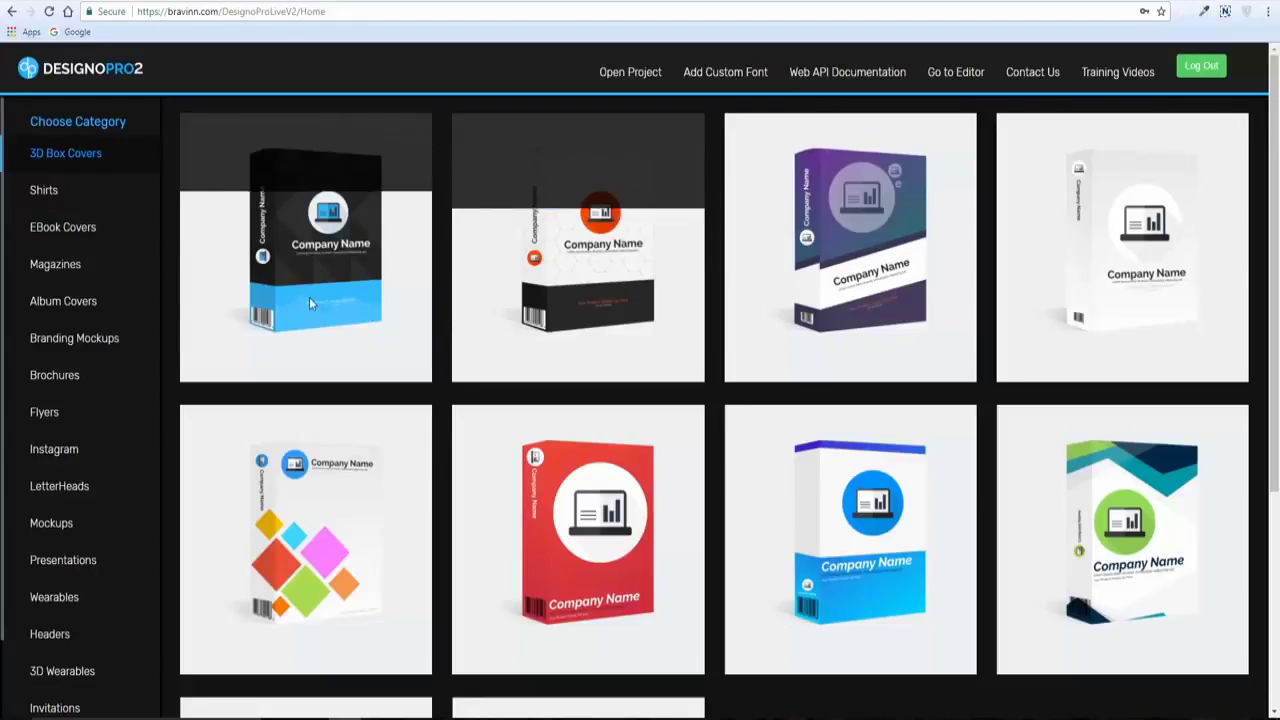
{"action": "left_click", "coordinate": [305, 245]}
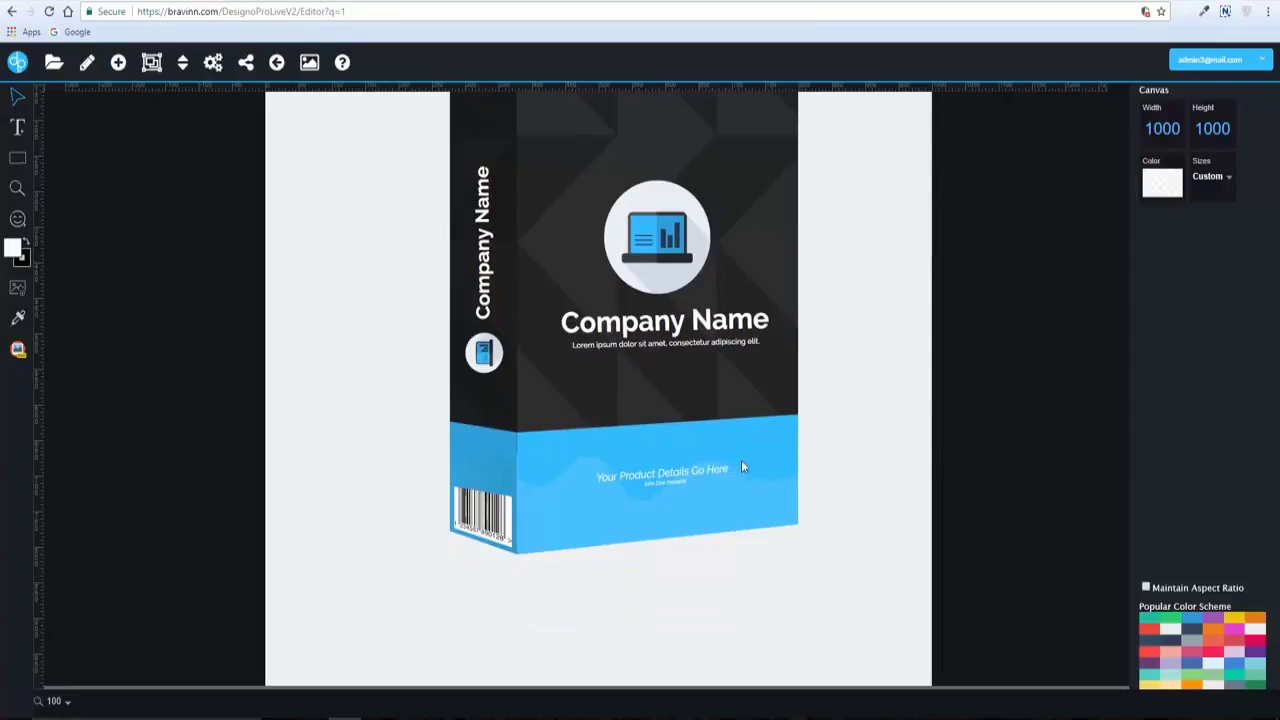
Recolour the blue panel on the lower front of the box to salmon pink using the popular colour scheme
{"action": "left_click", "coordinate": [741, 458]}
{"action": "left_click", "coordinate": [1179, 650]}
{"action": "left_click", "coordinate": [902, 290]}
{"action": "left_click", "coordinate": [706, 336]}
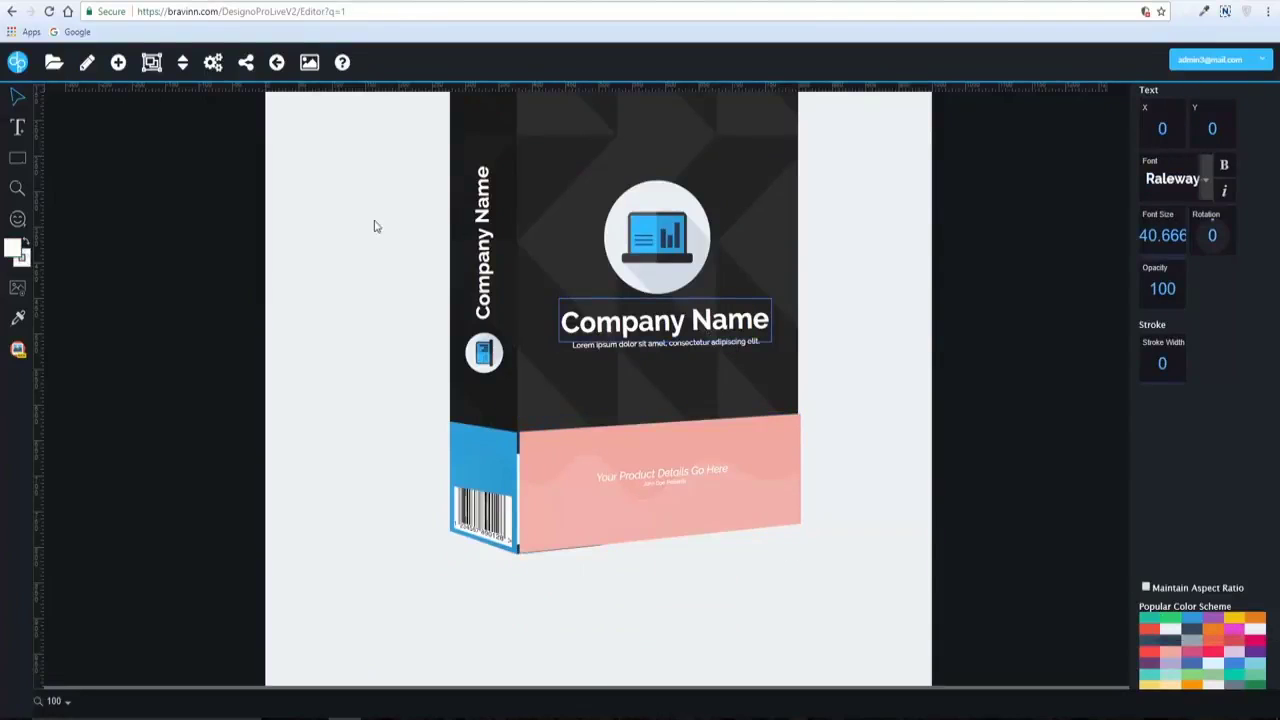
{"action": "left_click", "coordinate": [237, 447]}
Lock the laptop logo group on the box front and try to select it
{"action": "scroll", "coordinate": [690, 272], "scroll_direction": "up", "scroll_amount": 1}
{"action": "left_click", "coordinate": [652, 319]}
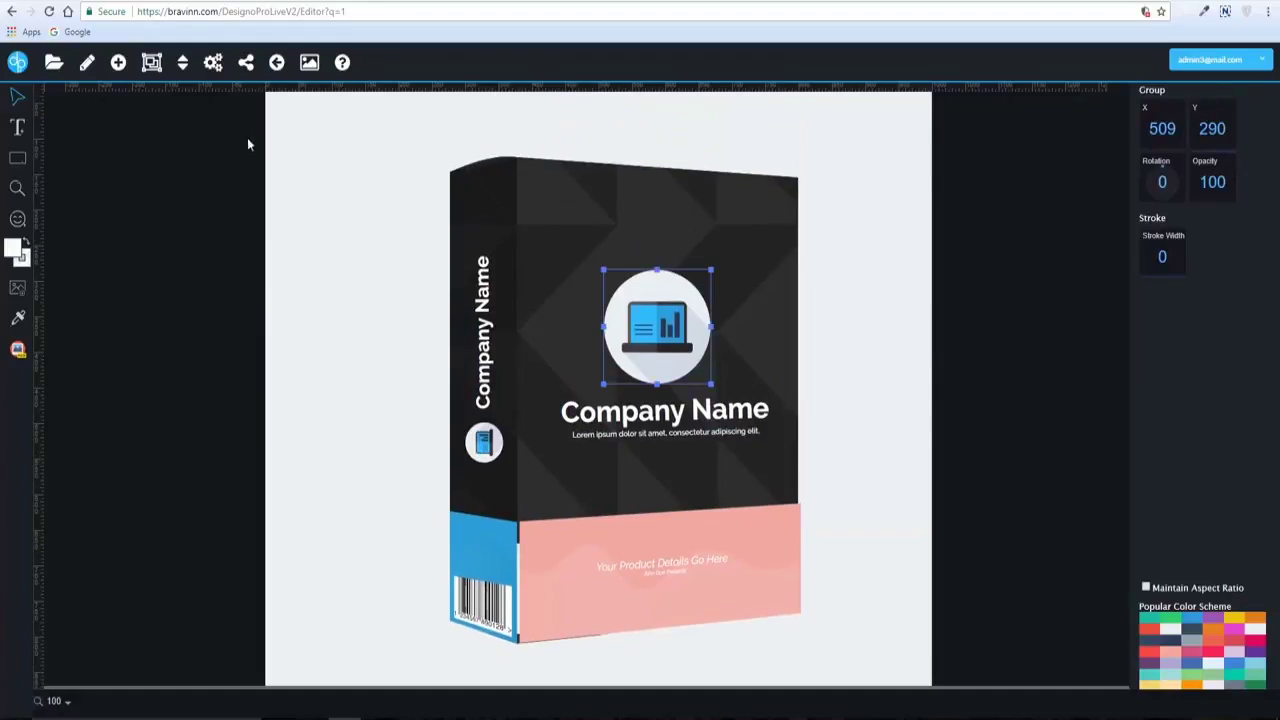
{"action": "left_click", "coordinate": [184, 64]}
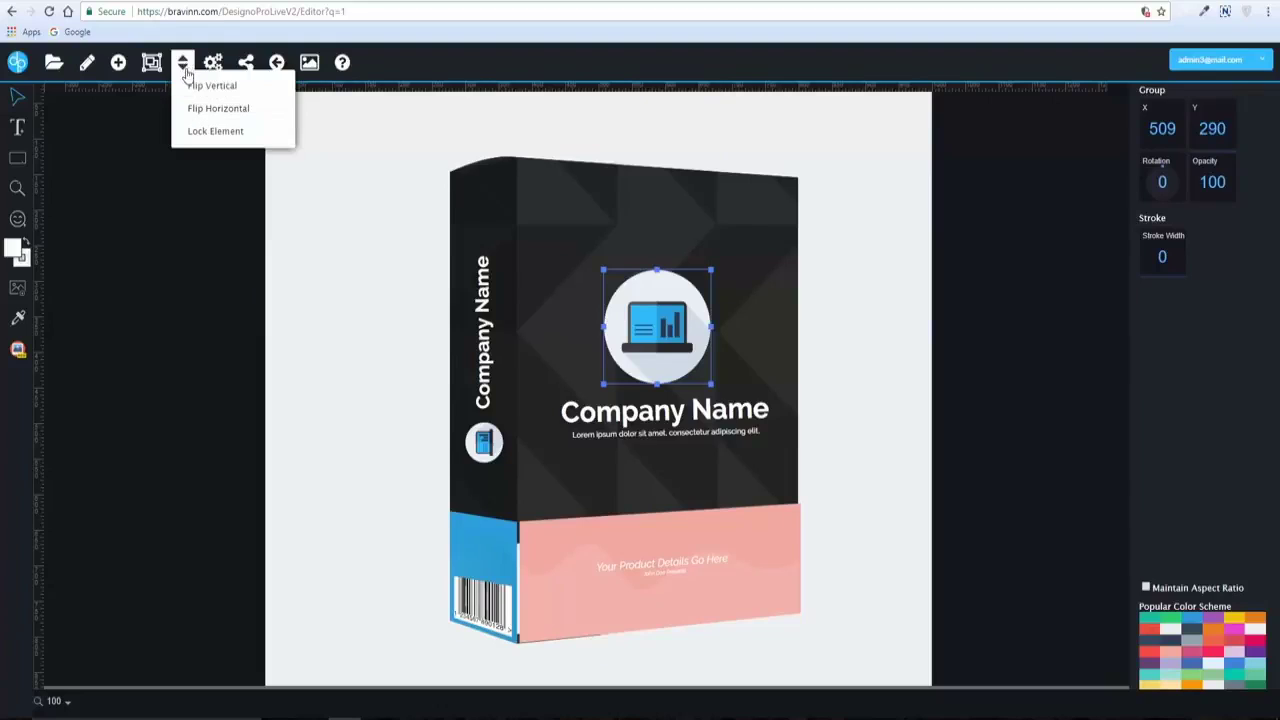
{"action": "left_click", "coordinate": [198, 132]}
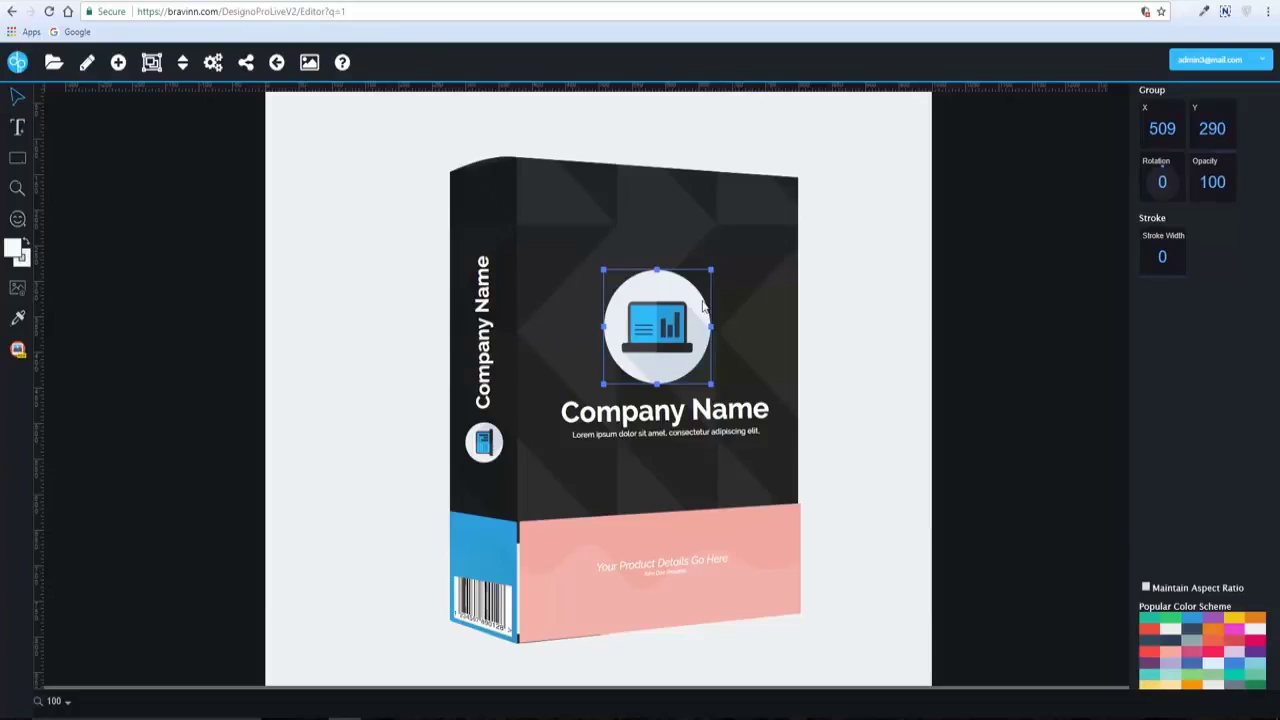
{"action": "left_click", "coordinate": [916, 292]}
{"action": "left_click", "coordinate": [668, 330]}
{"action": "left_click", "coordinate": [328, 364]}
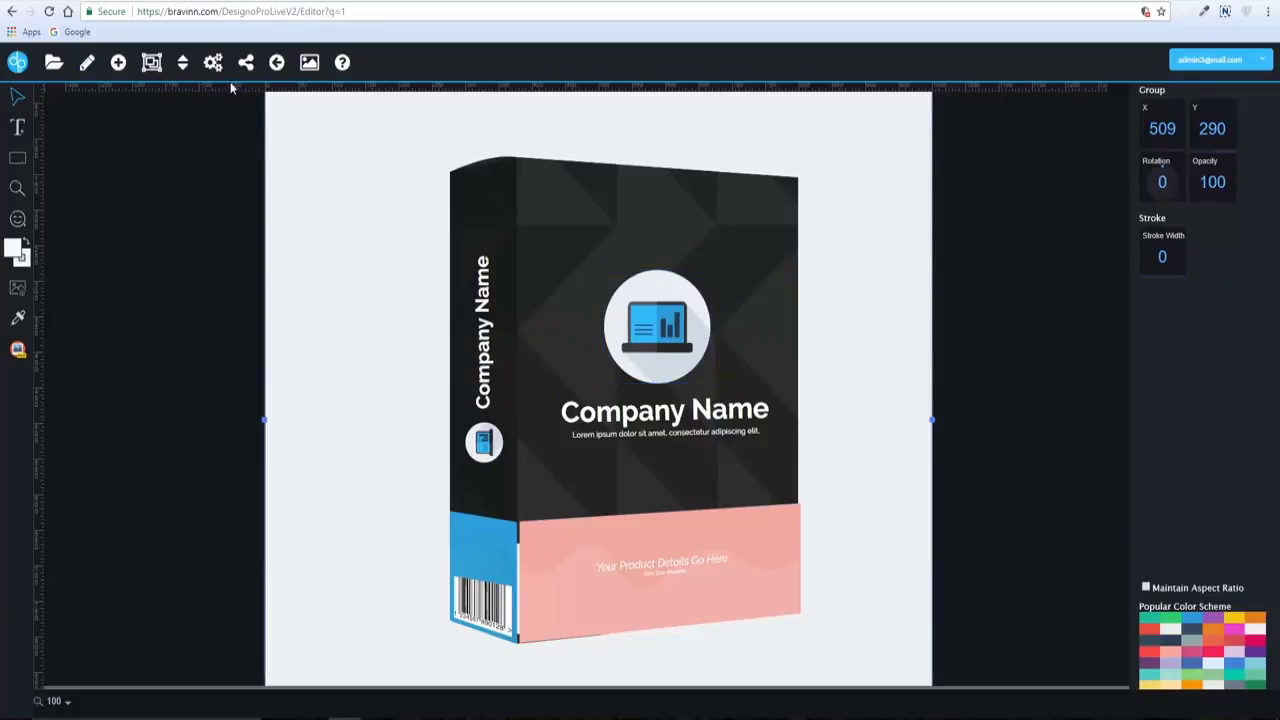
Unlock the laptop logo group and select it again on the box front
{"action": "left_click", "coordinate": [183, 66]}
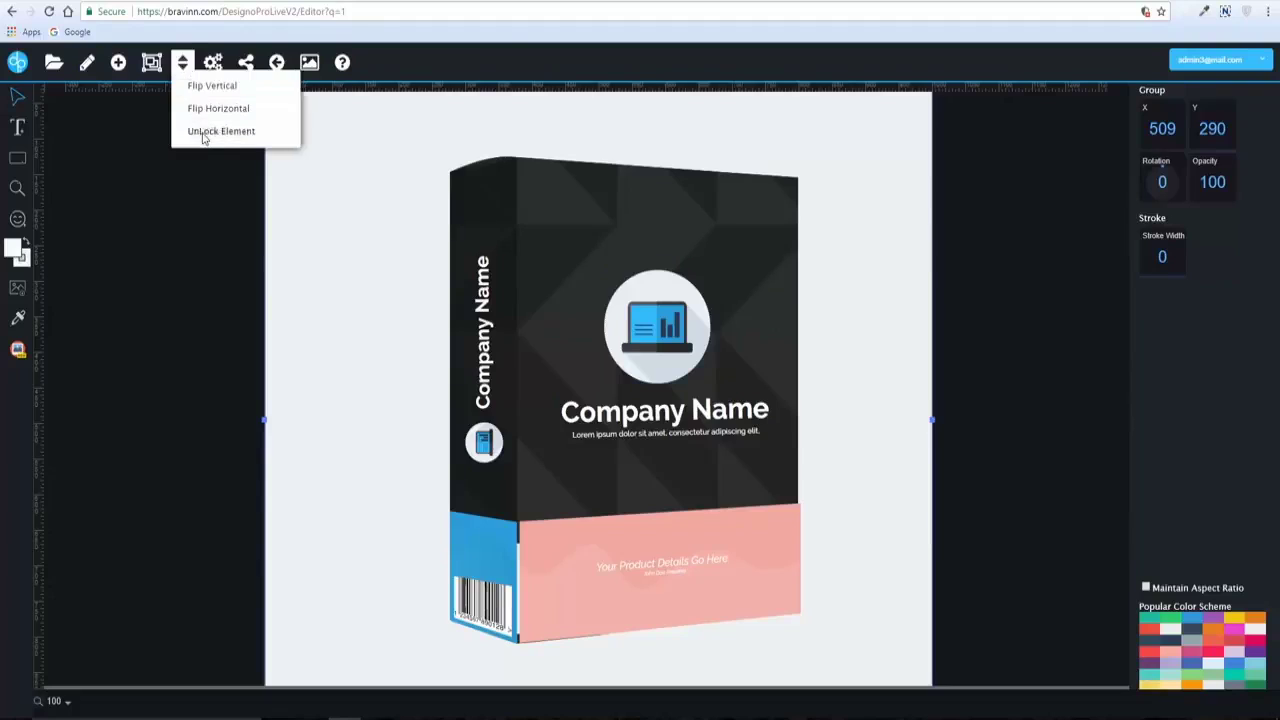
{"action": "left_click", "coordinate": [210, 131]}
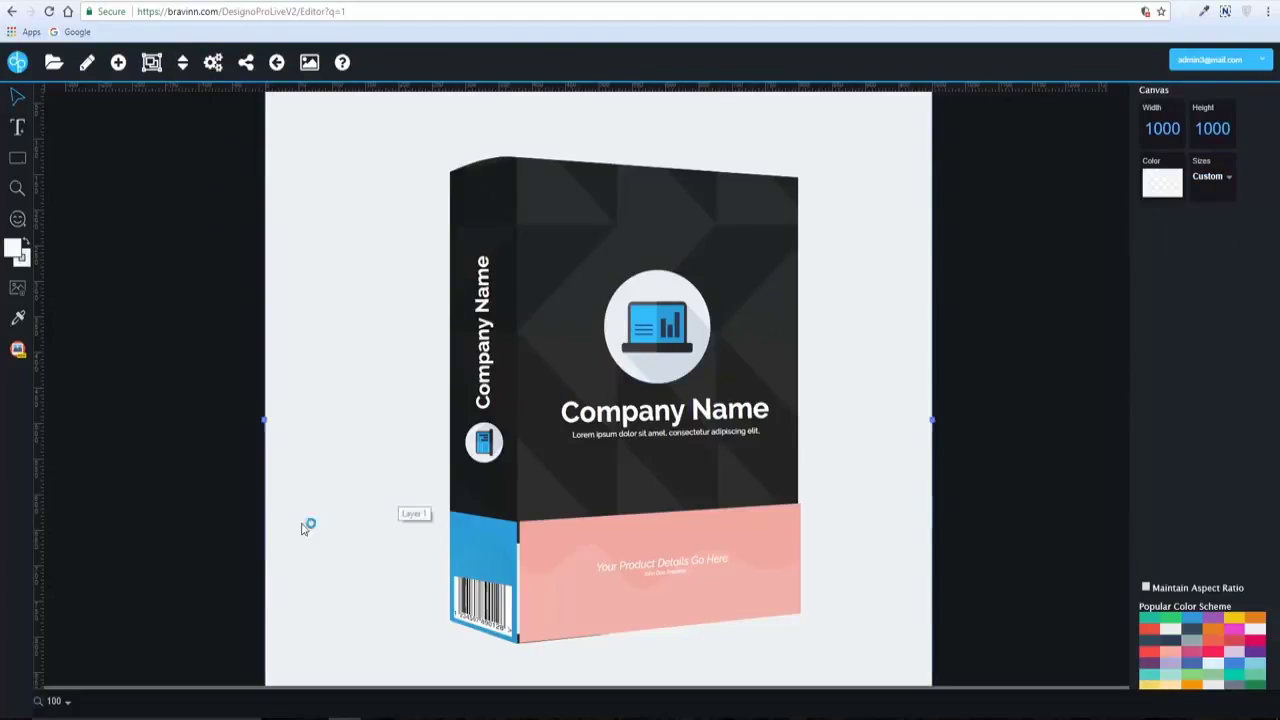
{"action": "left_click", "coordinate": [642, 316]}
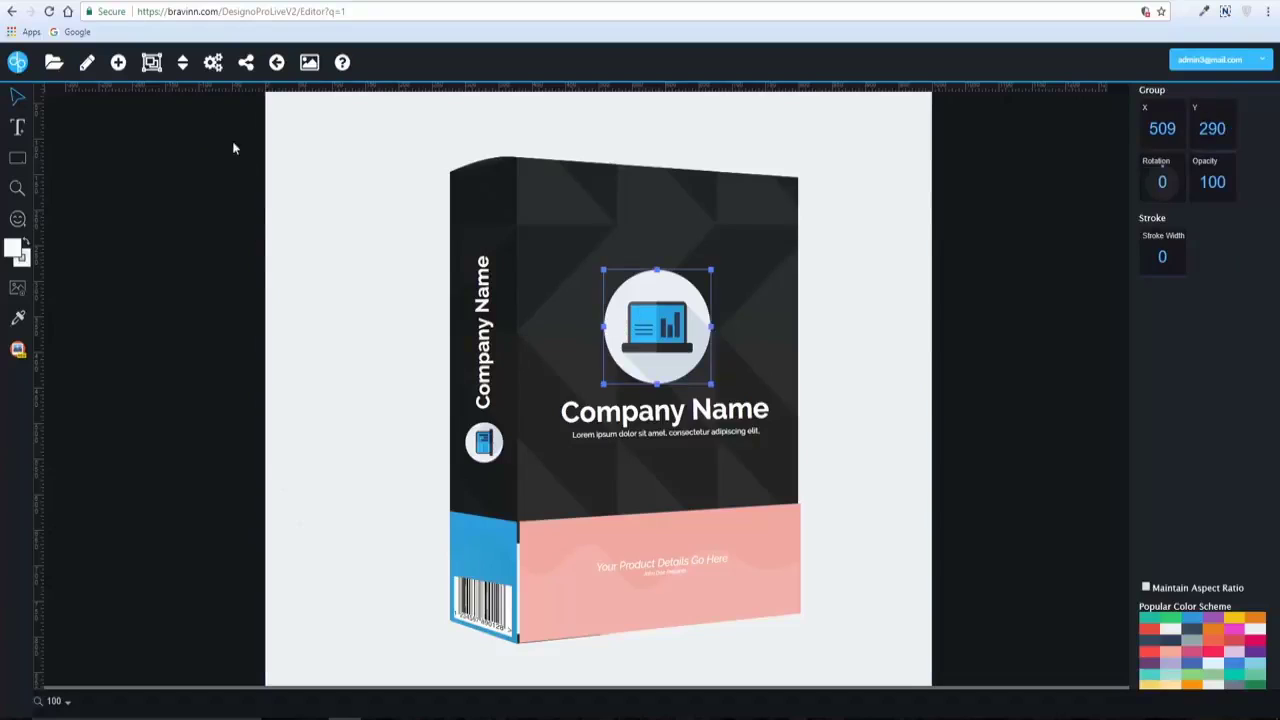
{"action": "left_click", "coordinate": [171, 323]}
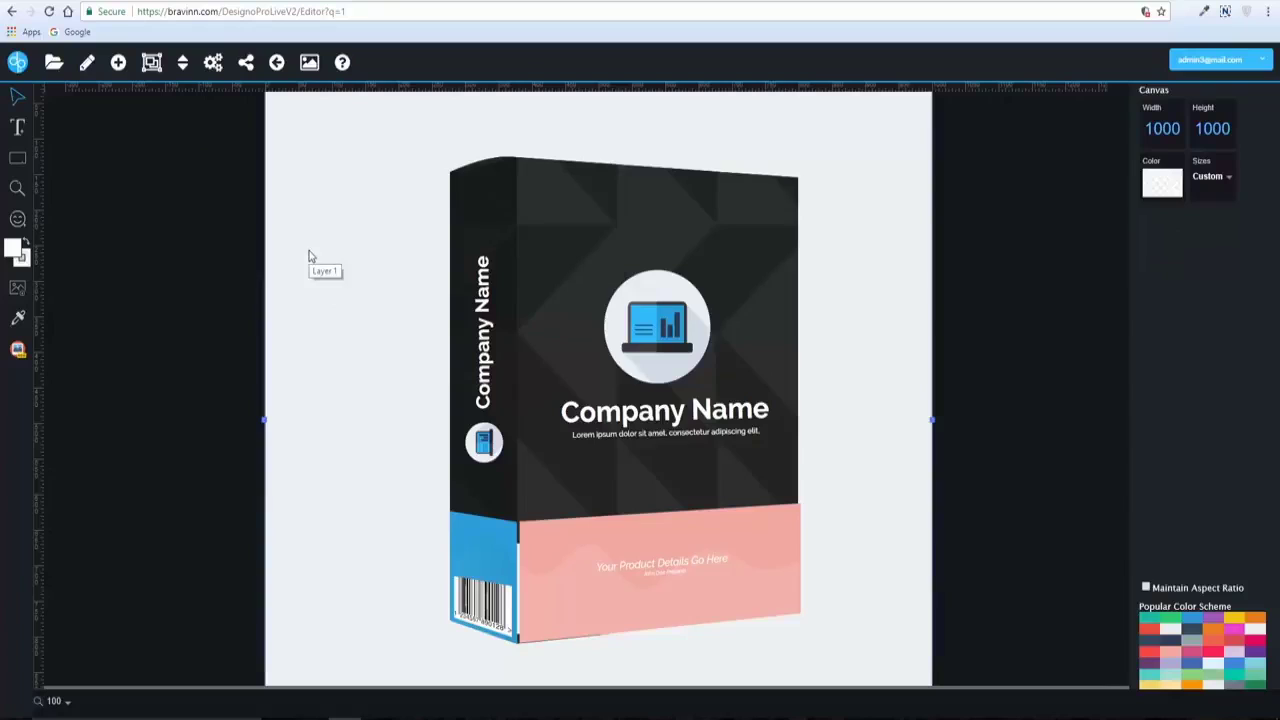
Unlock the full-canvas background rectangle and shift it slightly to the left
{"action": "left_click", "coordinate": [182, 62]}
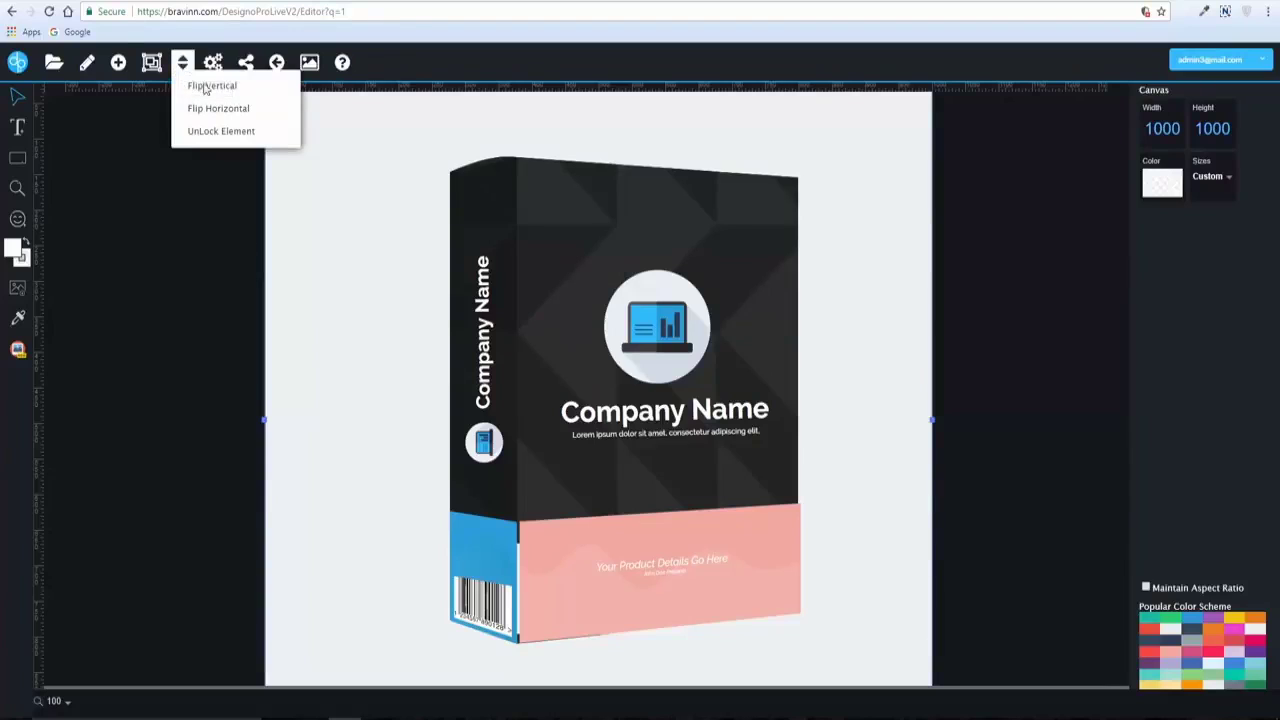
{"action": "left_click", "coordinate": [254, 132]}
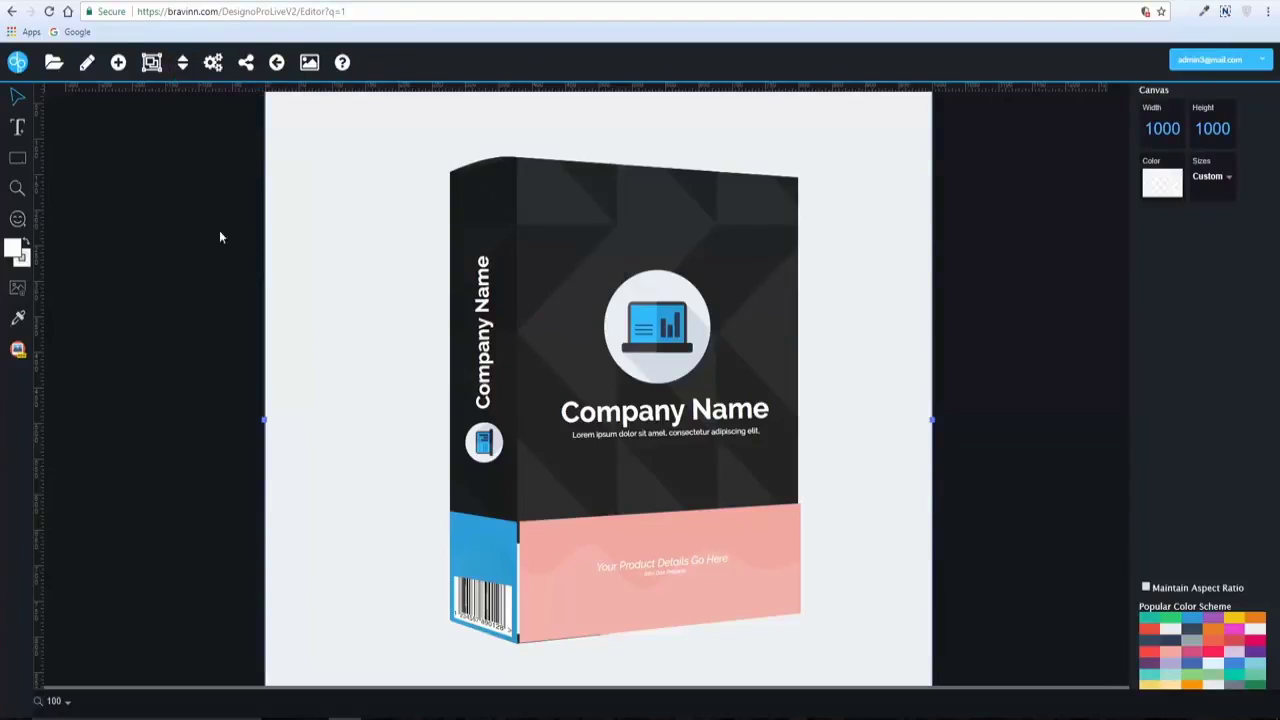
{"action": "left_click", "coordinate": [182, 62]}
{"action": "left_click", "coordinate": [225, 129]}
{"action": "left_click", "coordinate": [381, 277]}
{"action": "left_click_drag", "start_coordinate": [381, 277], "coordinate": [349, 280]}
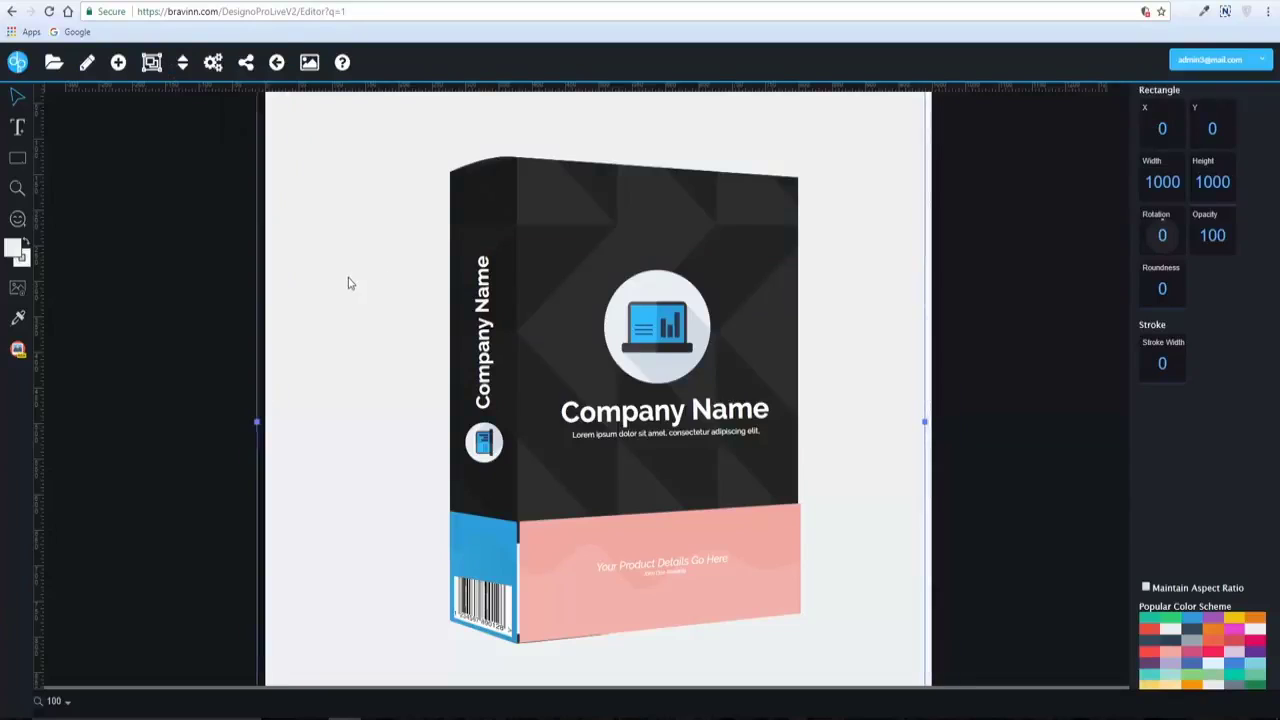
Flip the laptop logo on the box front vertically and horizontally
{"action": "left_click", "coordinate": [649, 324]}
{"action": "left_click", "coordinate": [182, 63]}
{"action": "left_click", "coordinate": [212, 88]}
{"action": "left_click", "coordinate": [183, 64]}
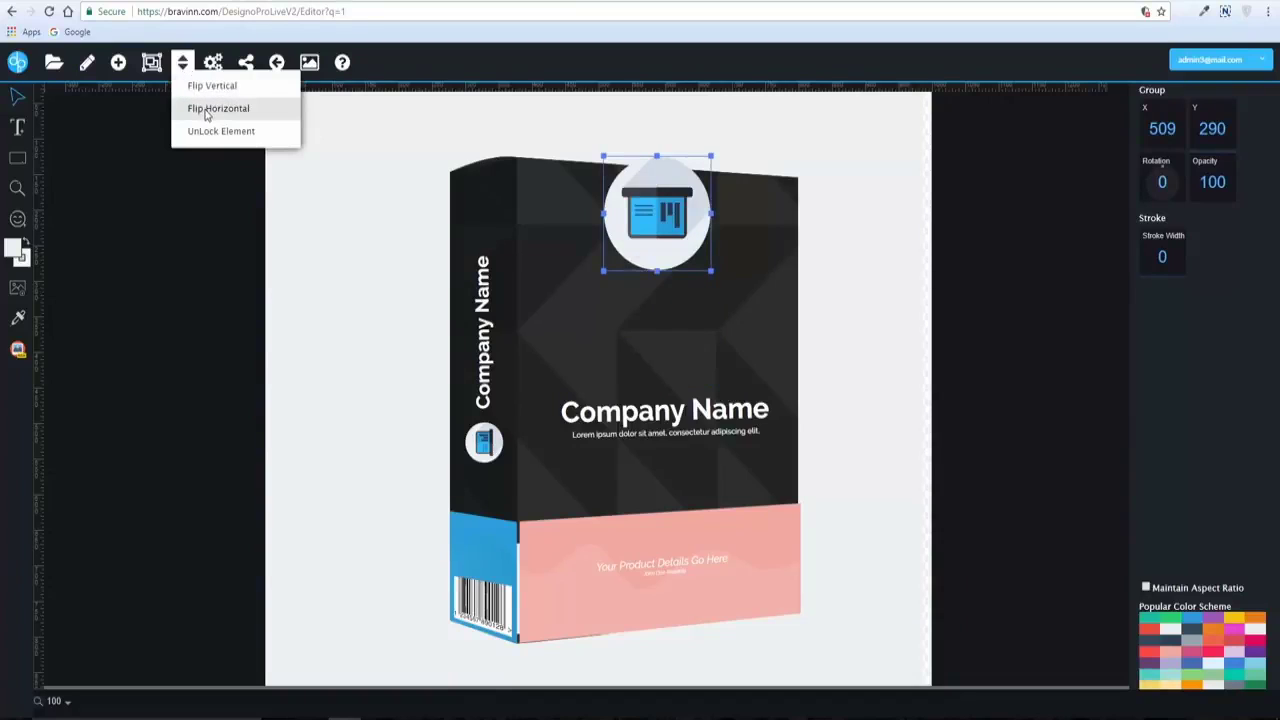
{"action": "left_click", "coordinate": [208, 113]}
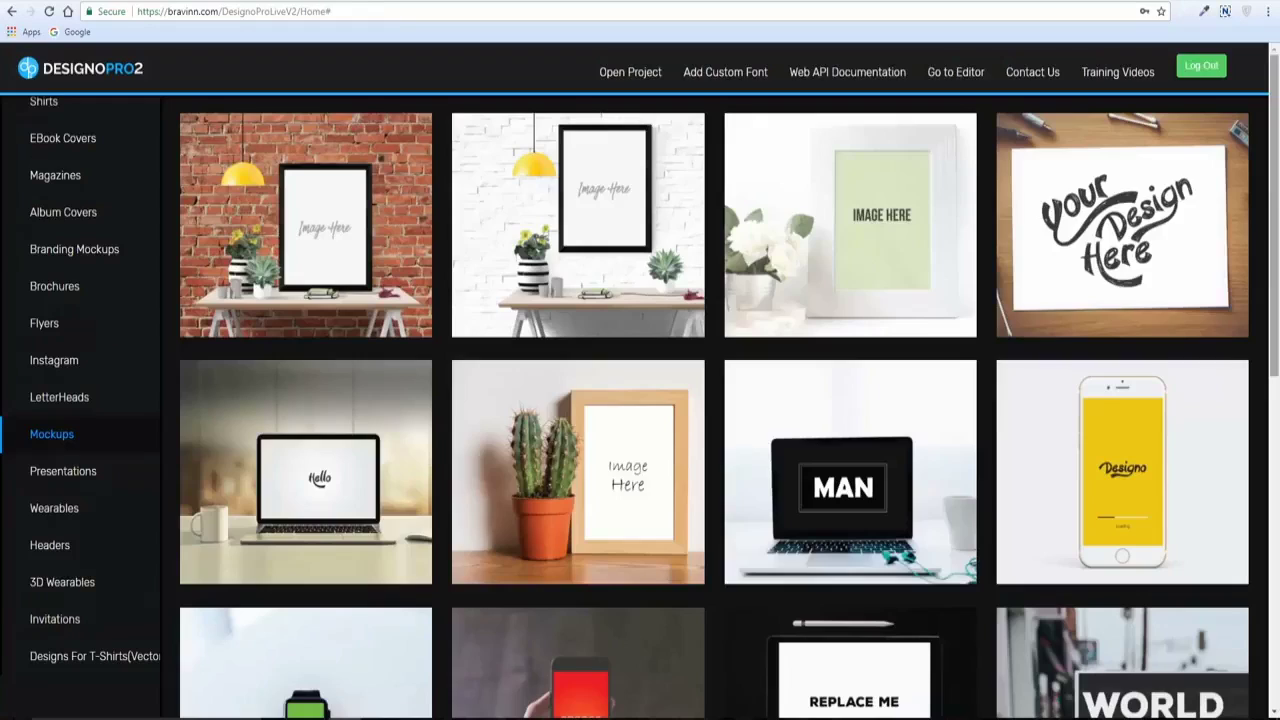
Look through the Mockups templates and open the white phone mockup with the yellow "Designo" screen
{"action": "scroll", "coordinate": [714, 408], "scroll_direction": "down", "scroll_amount": 1}
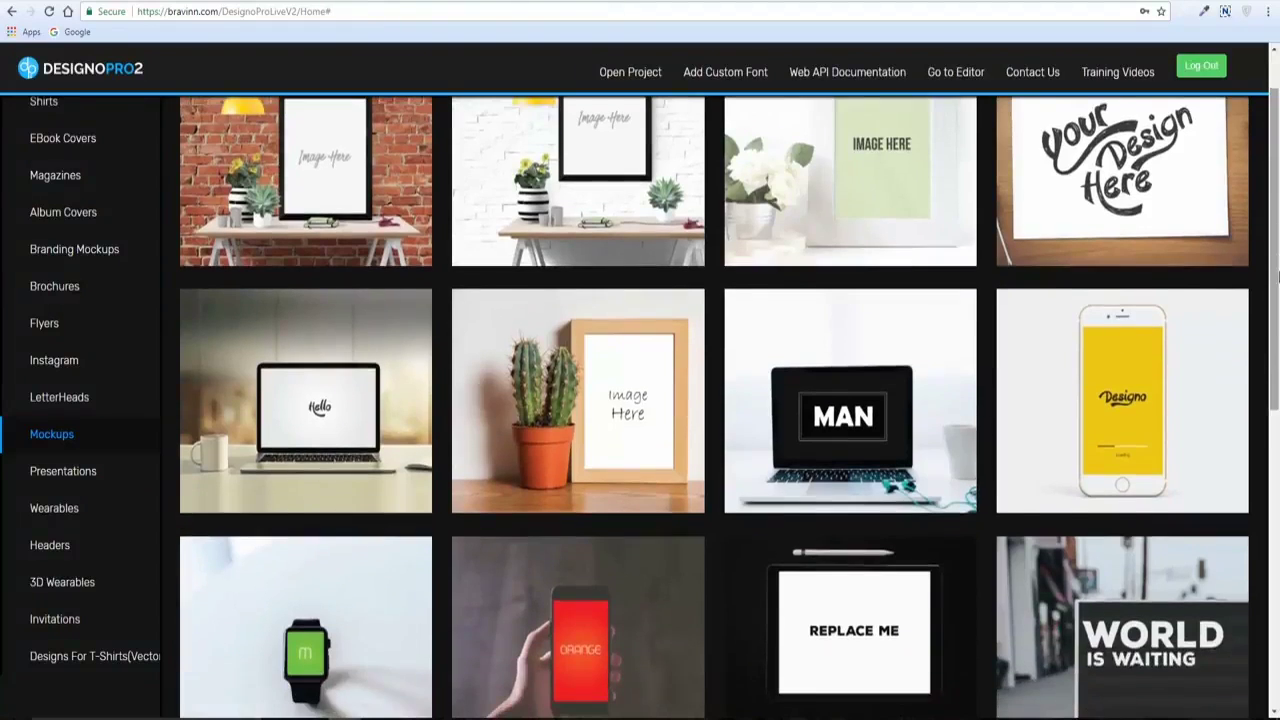
{"action": "scroll", "coordinate": [1277, 272], "scroll_direction": "down", "scroll_amount": 5}
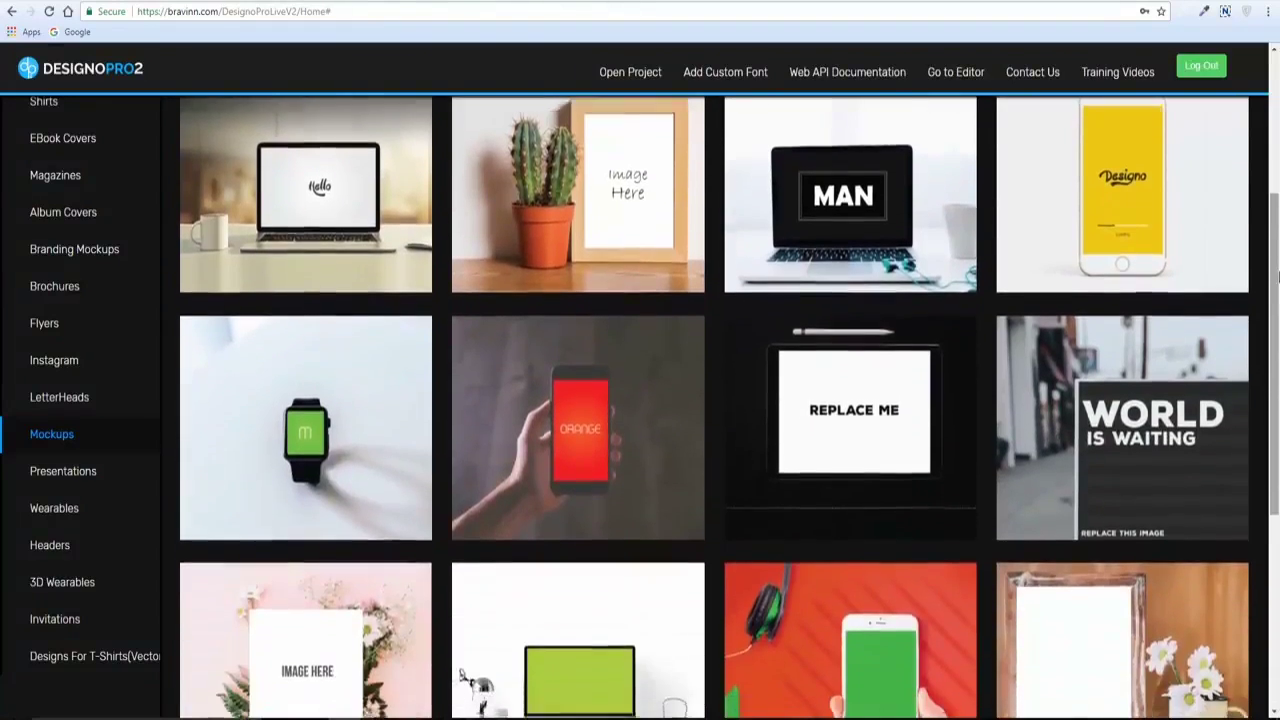
{"action": "scroll", "coordinate": [1277, 272], "scroll_direction": "up", "scroll_amount": 5}
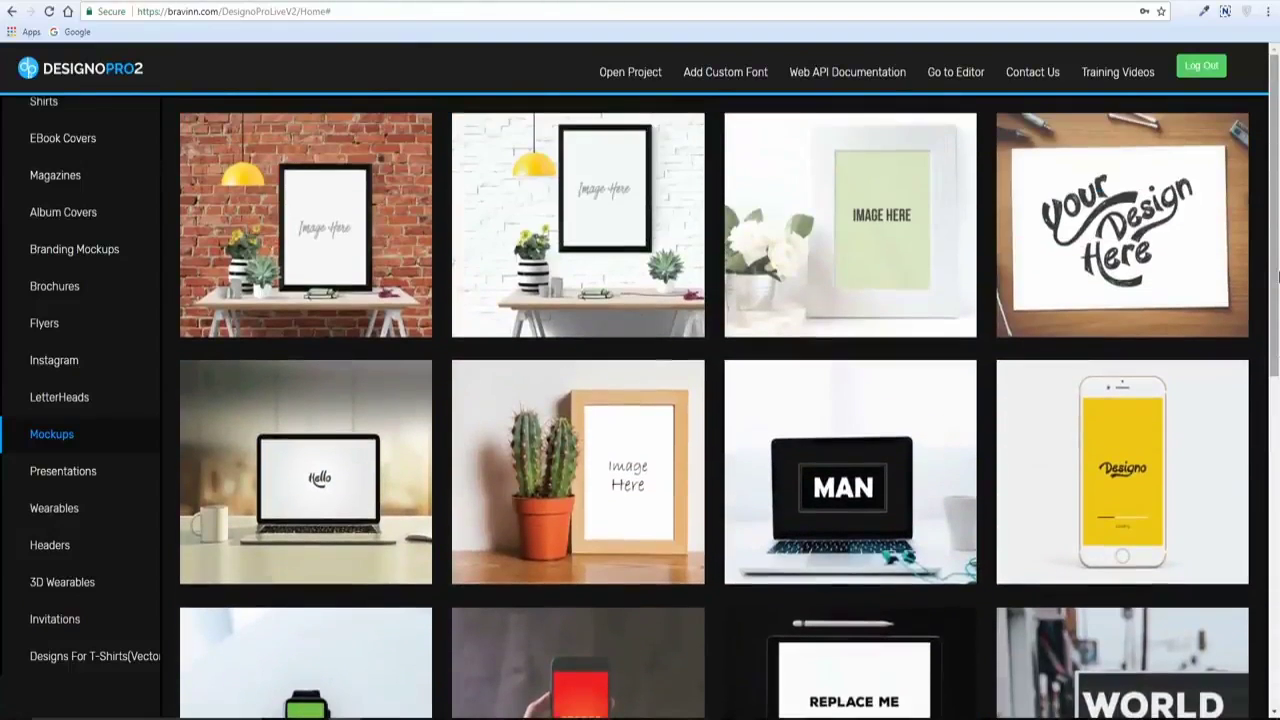
{"action": "scroll", "coordinate": [1277, 277], "scroll_direction": "down", "scroll_amount": 3}
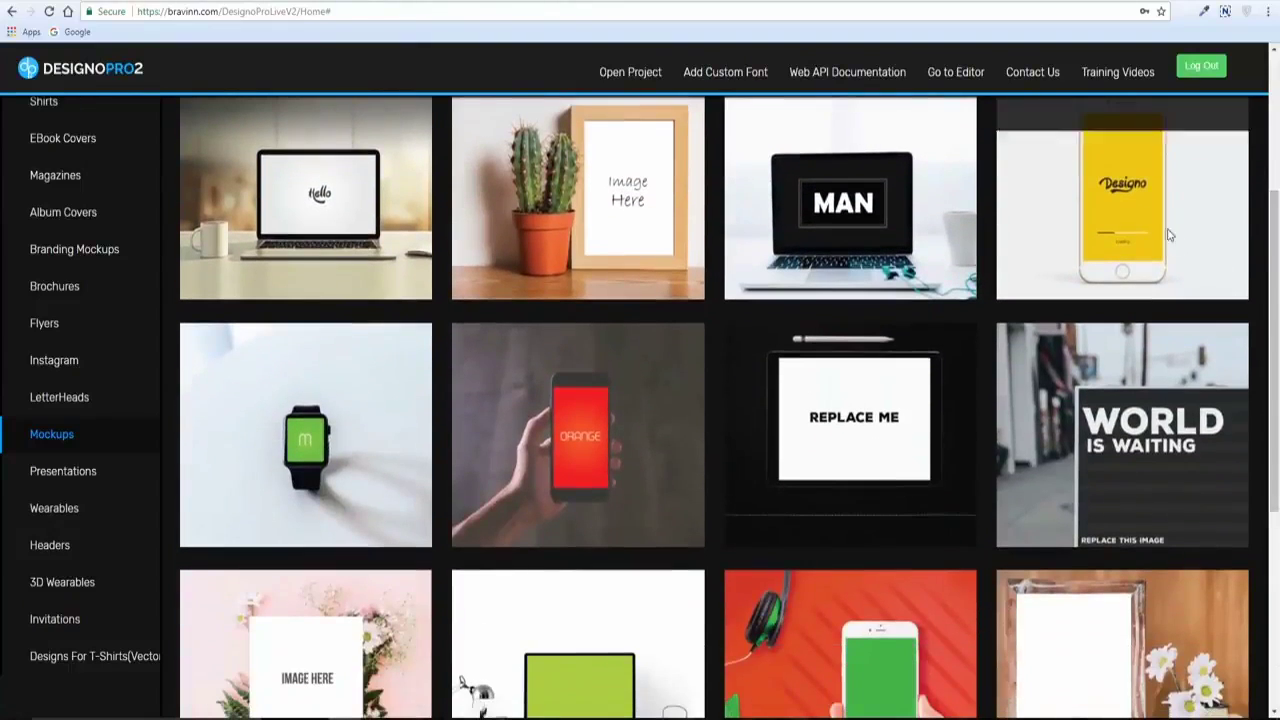
{"action": "left_click", "coordinate": [1122, 208]}
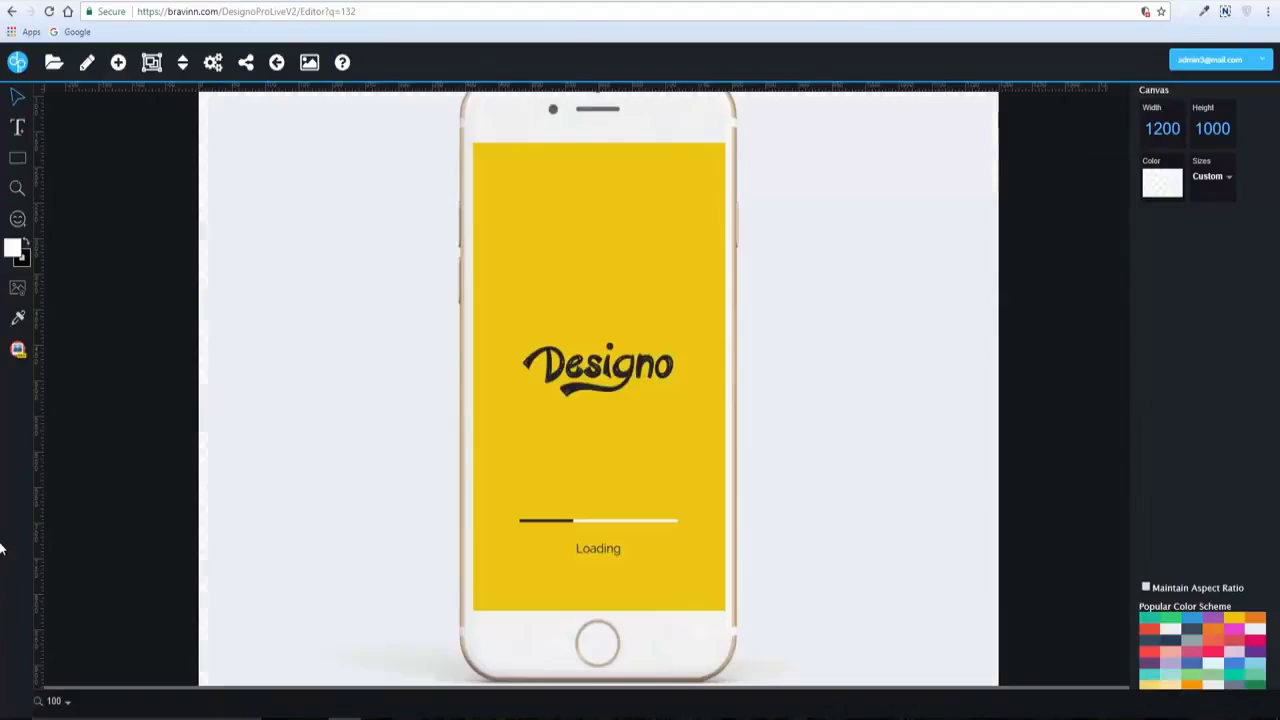
Fill the phone mockup's screen with the portrait photo from the Downloads folder, centring the face in the crop area
{"action": "left_click", "coordinate": [18, 352]}
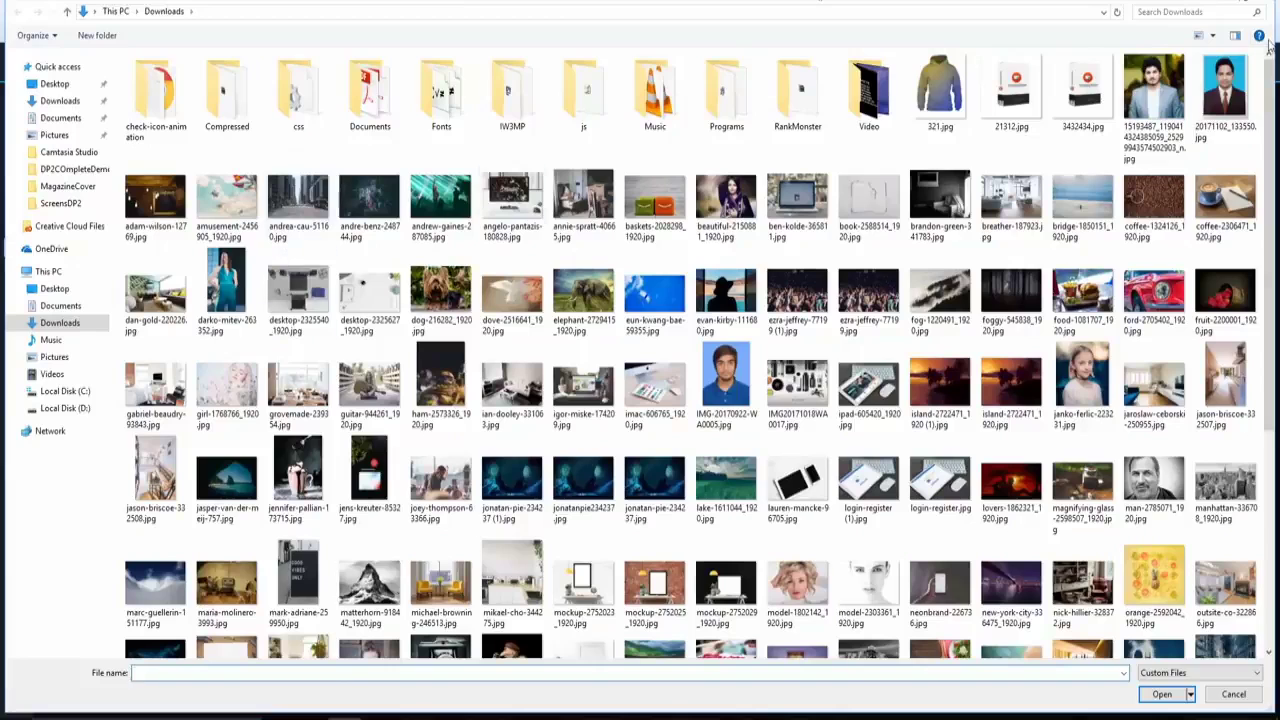
{"action": "double_click", "coordinate": [1153, 95]}
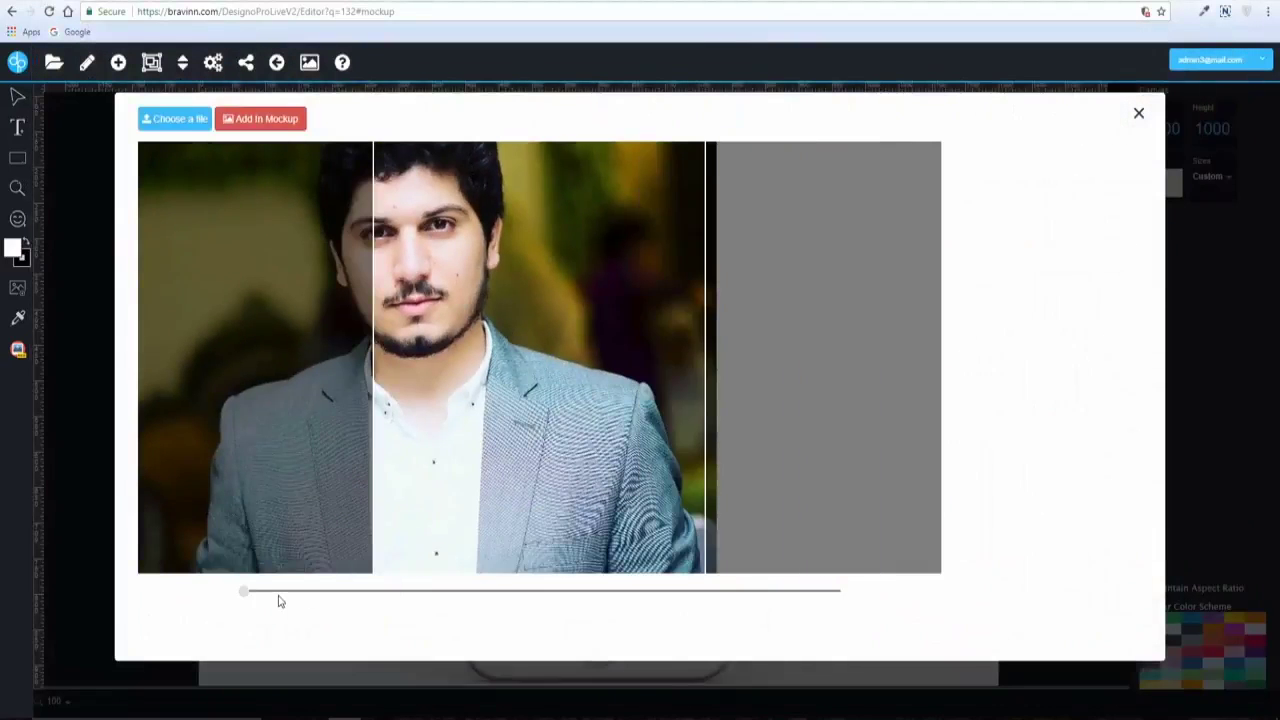
{"action": "left_click_drag", "start_coordinate": [485, 338], "coordinate": [593, 341]}
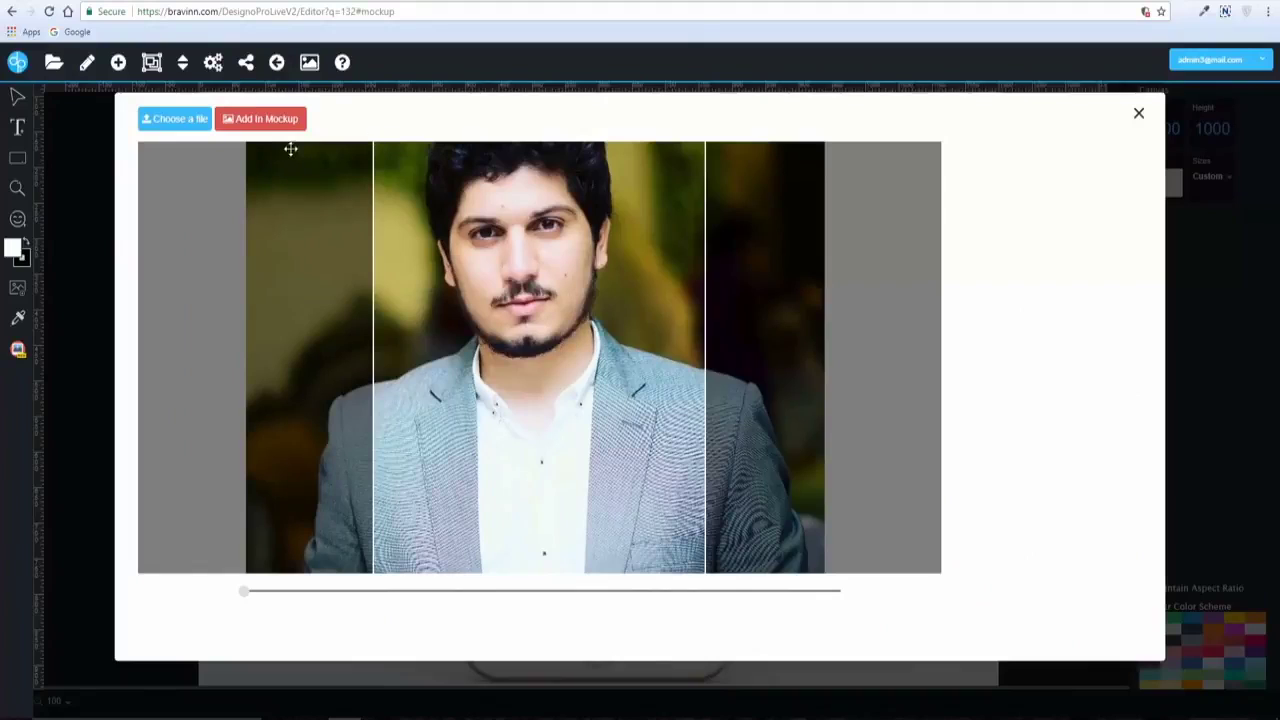
{"action": "left_click_drag", "start_coordinate": [526, 346], "coordinate": [534, 347]}
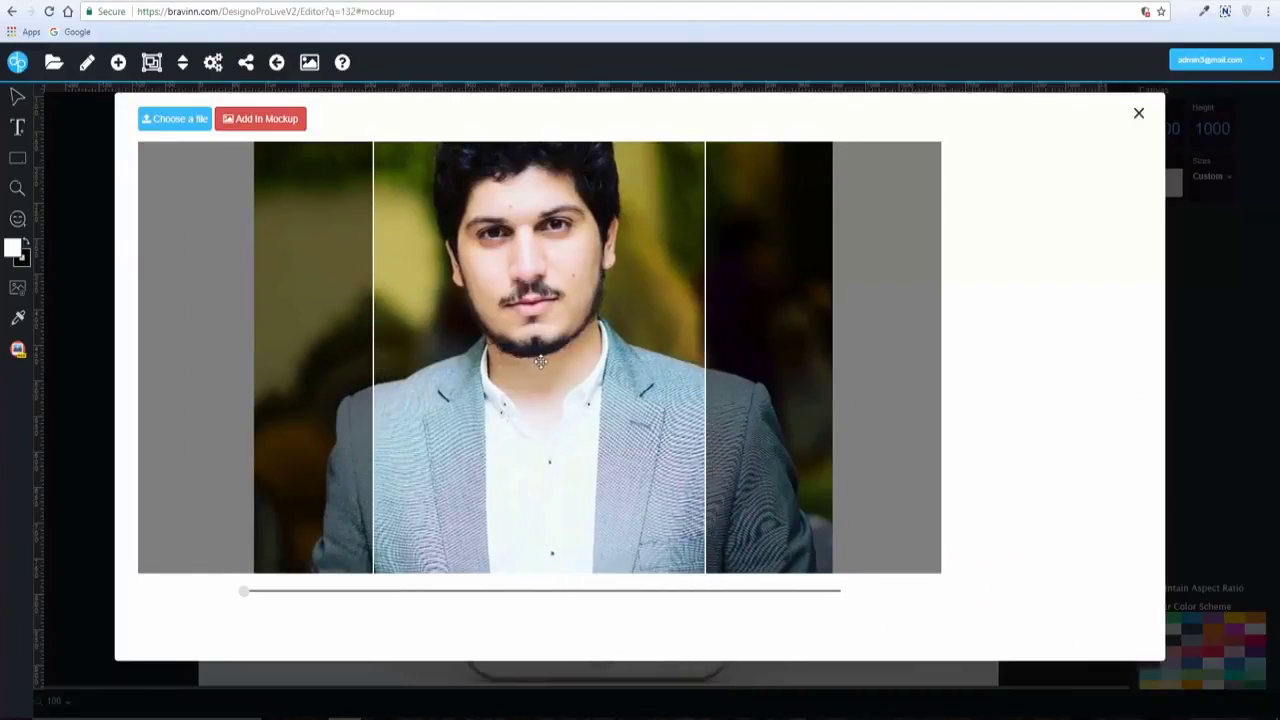
{"action": "left_click", "coordinate": [263, 119]}
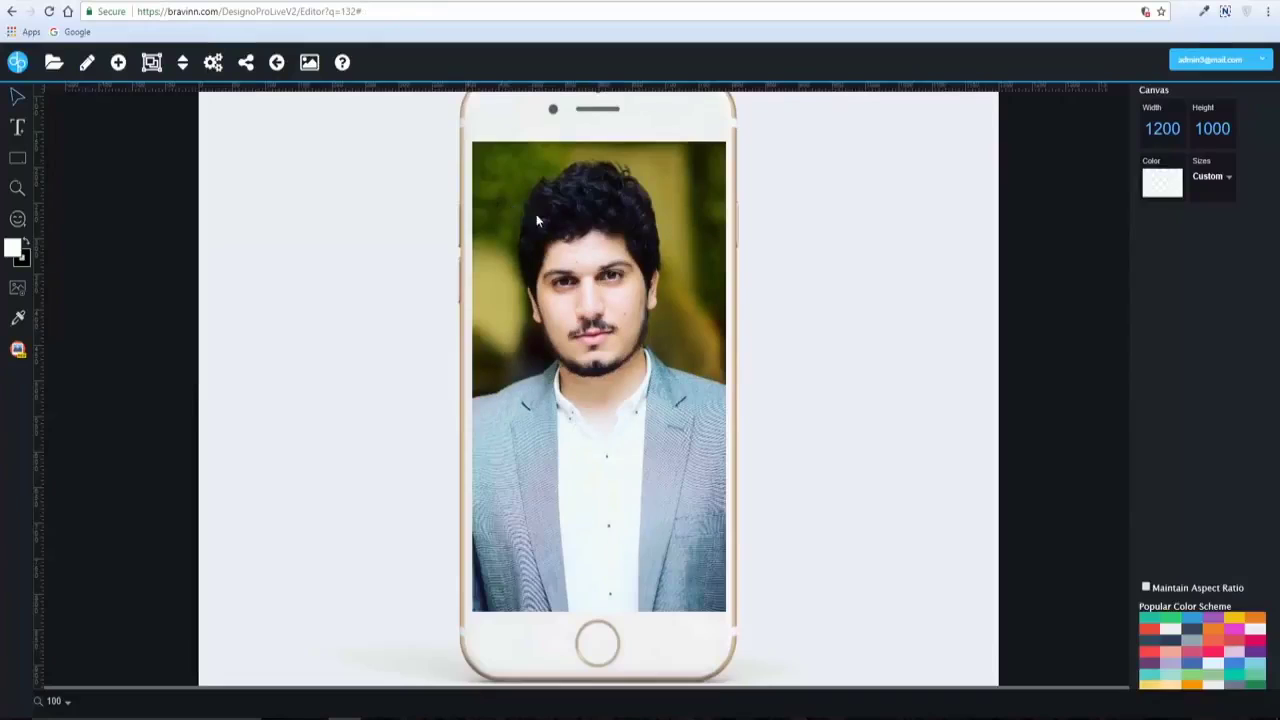
{"action": "key", "text": "ctrl+minus"}
{"action": "key", "text": "ctrl+minus"}
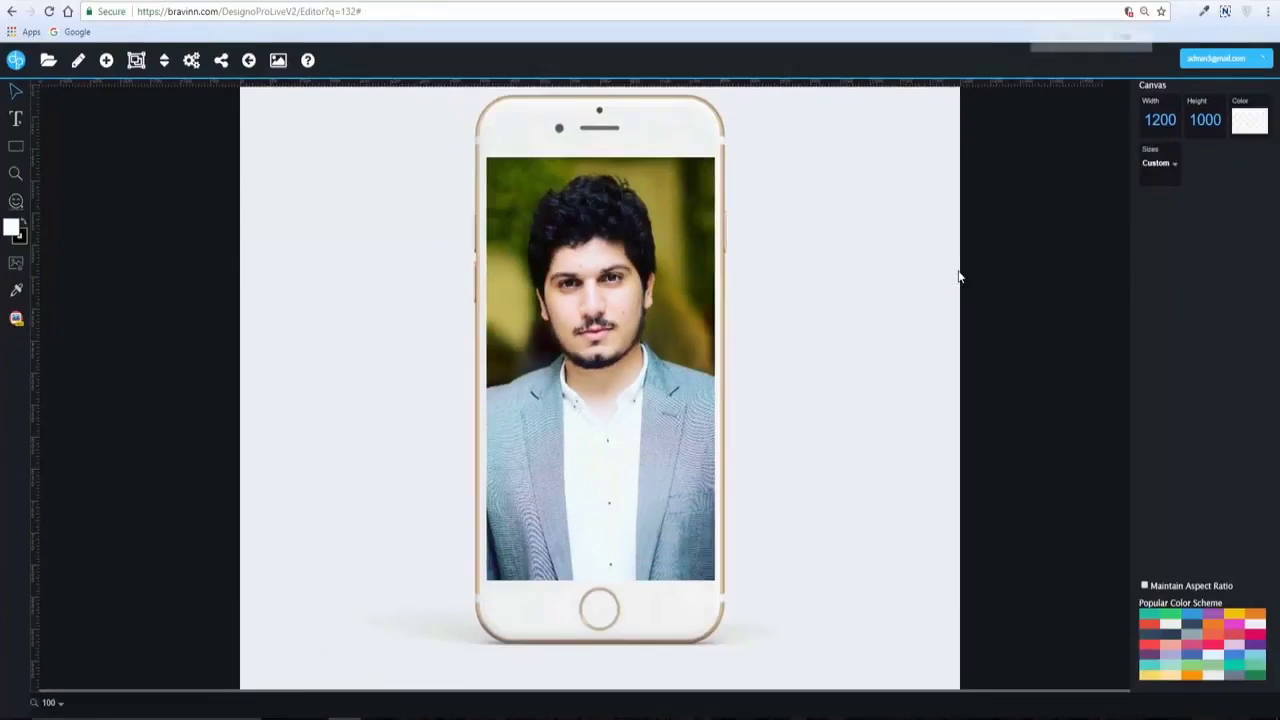
{"action": "key", "text": "ctrl+plus"}
{"action": "key", "text": "ctrl+plus"}
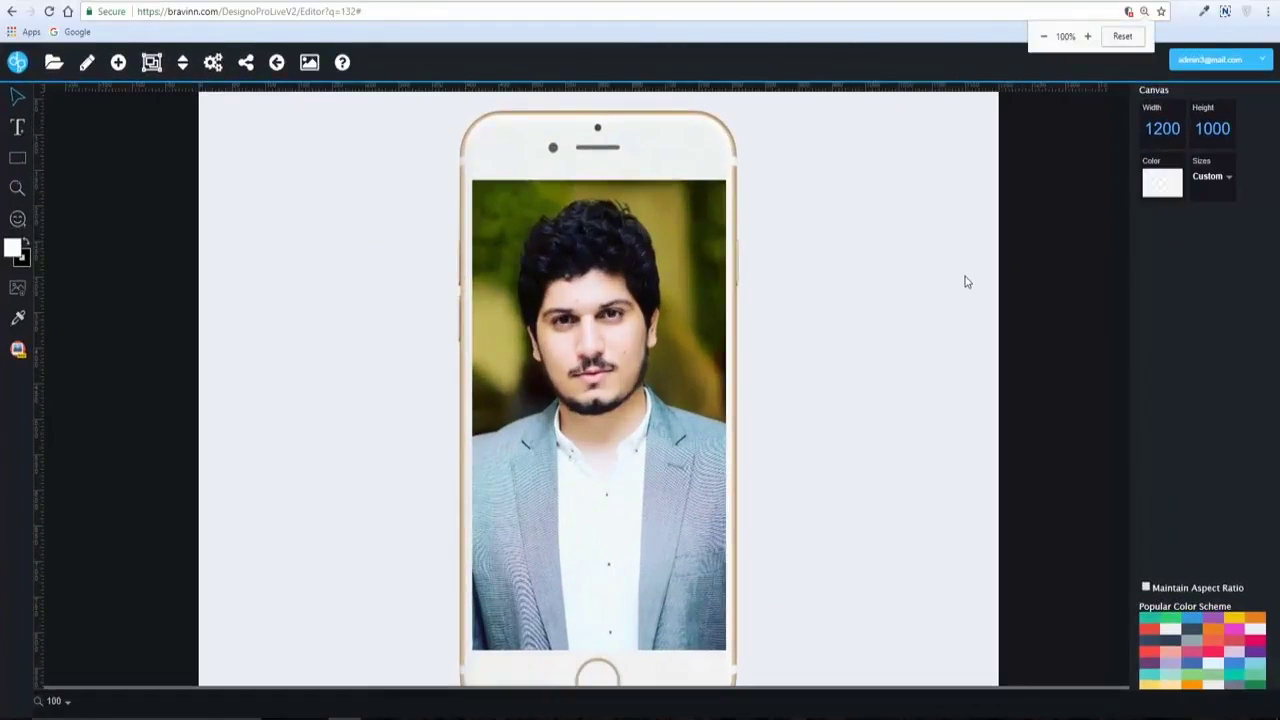
Open the red bird "oh right!" T-shirt design and preview it on the red T-shirt, green long-sleeve shirt and light grey long-sleeve shirt
{"action": "scroll", "coordinate": [965, 282], "scroll_direction": "down", "scroll_amount": 3}
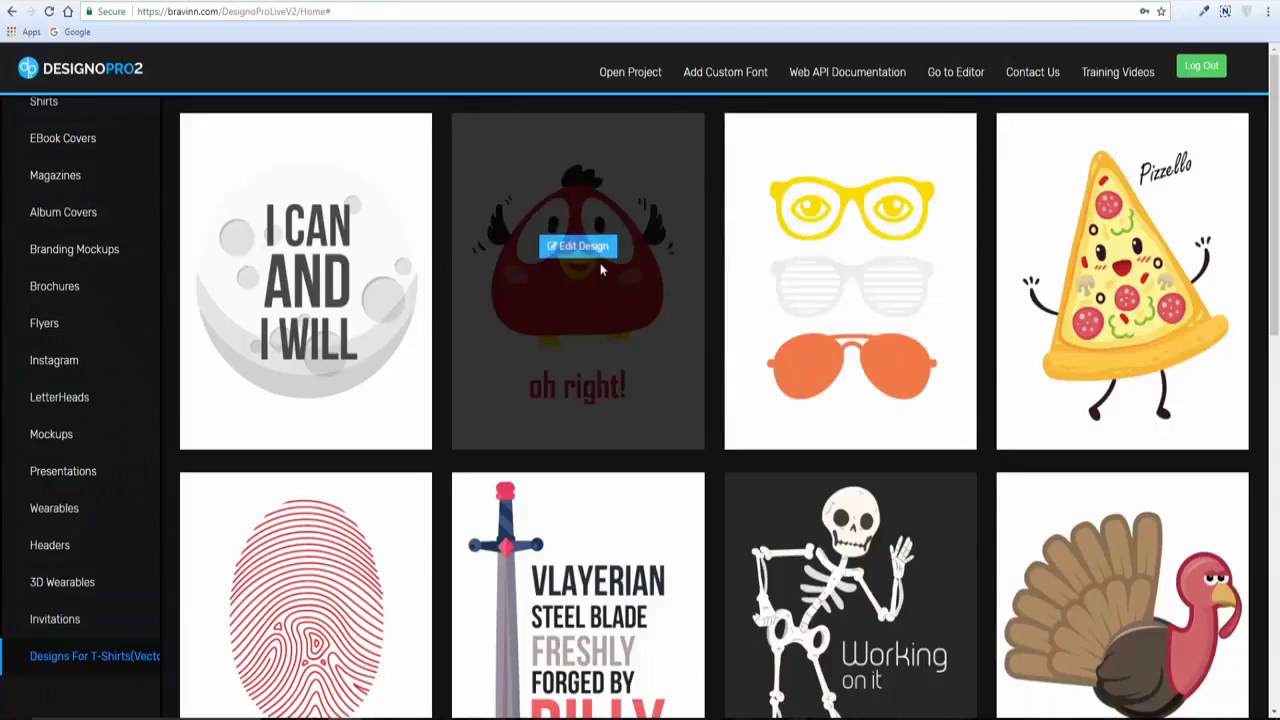
{"action": "left_click", "coordinate": [601, 256]}
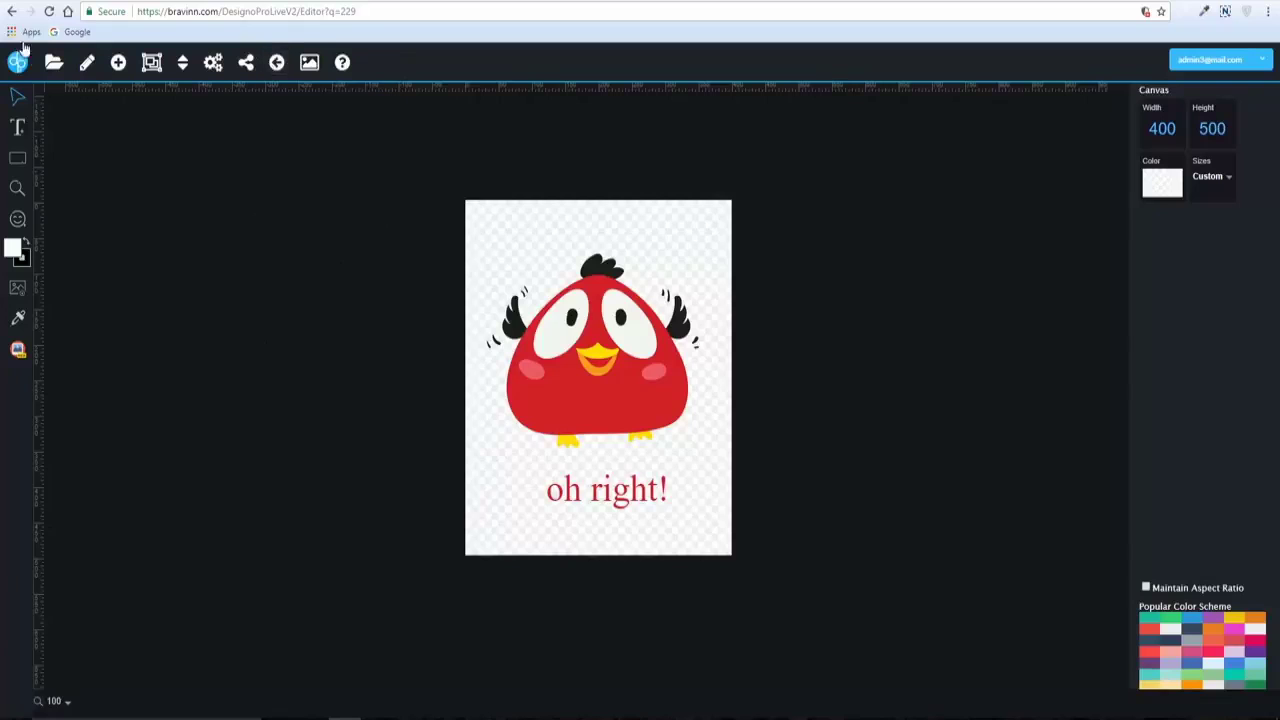
{"action": "left_click", "coordinate": [55, 62]}
{"action": "left_click", "coordinate": [114, 340]}
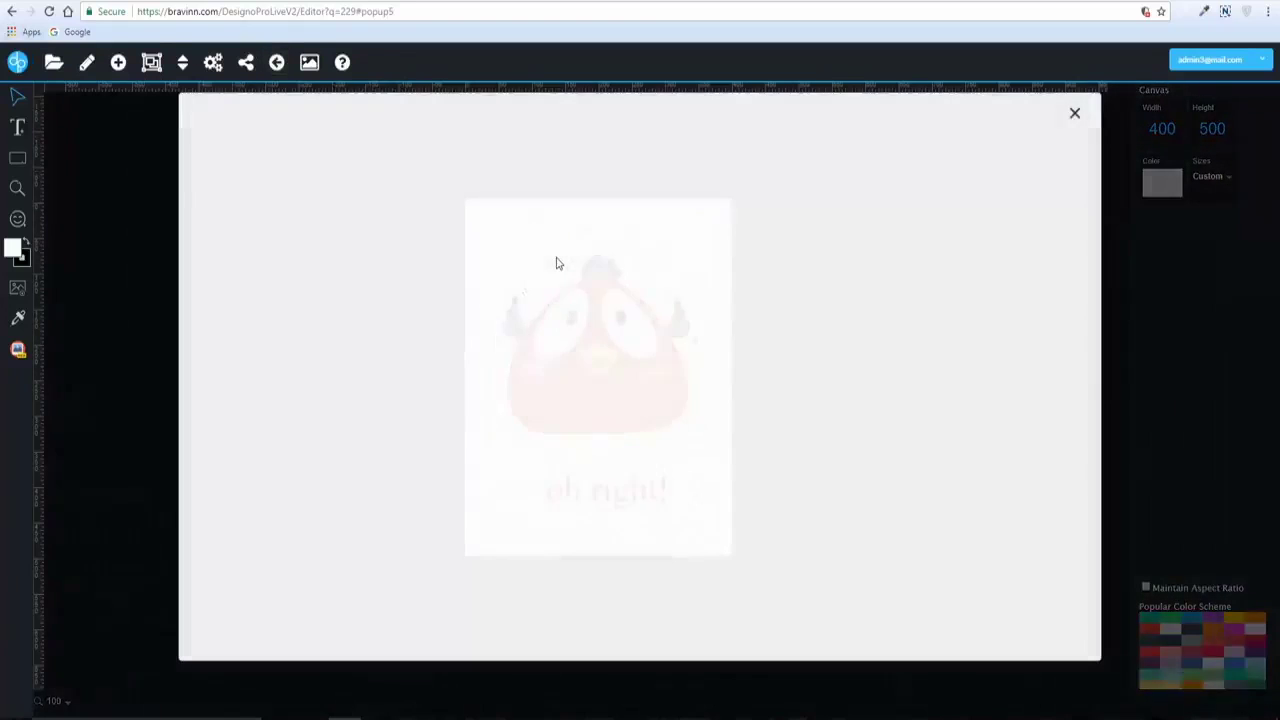
{"action": "left_click", "coordinate": [359, 168]}
{"action": "left_click", "coordinate": [445, 172]}
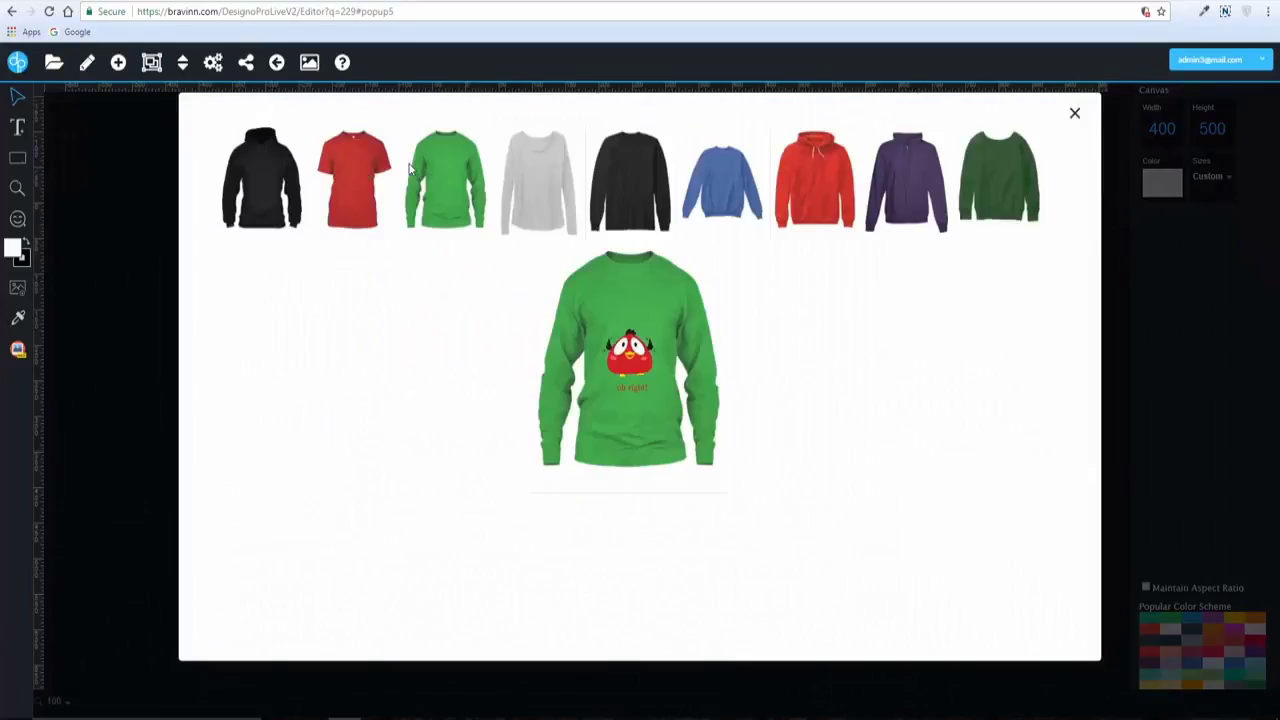
{"action": "left_click", "coordinate": [517, 170]}
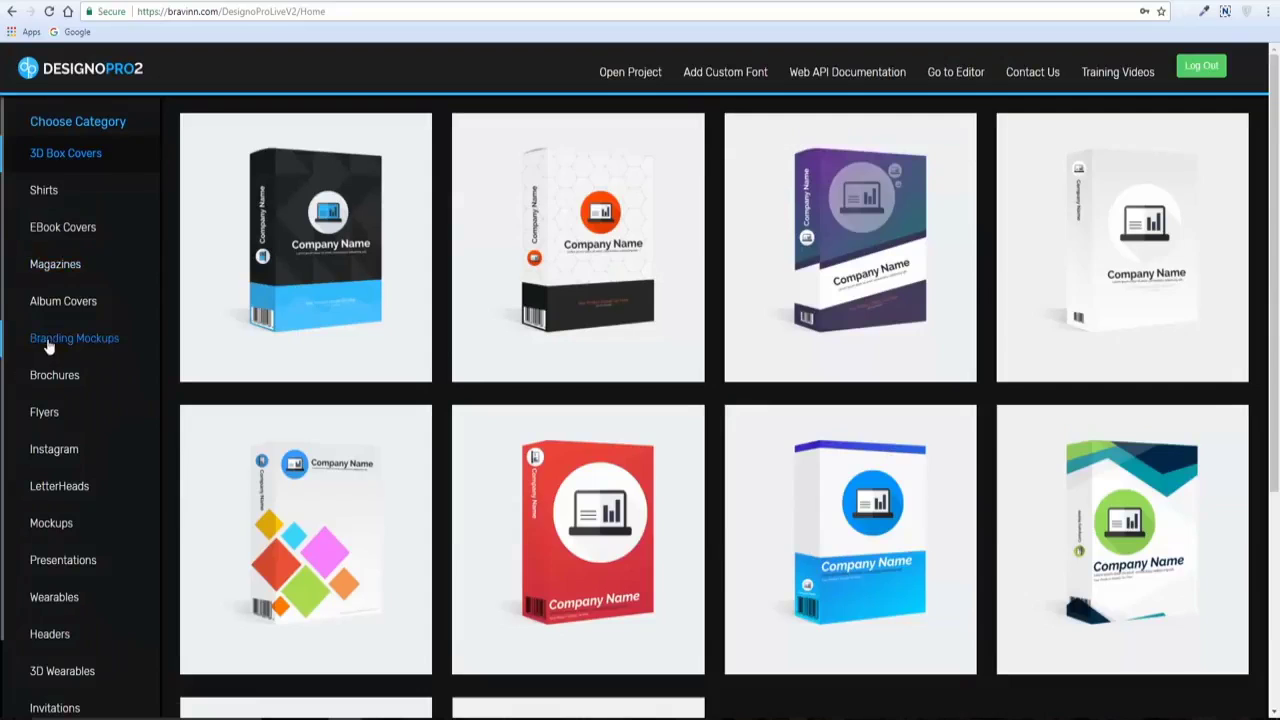
Open the red stationery design with envelope, shopping bag and phone from the Branding Mockups templates for editing
{"action": "left_click", "coordinate": [48, 345]}
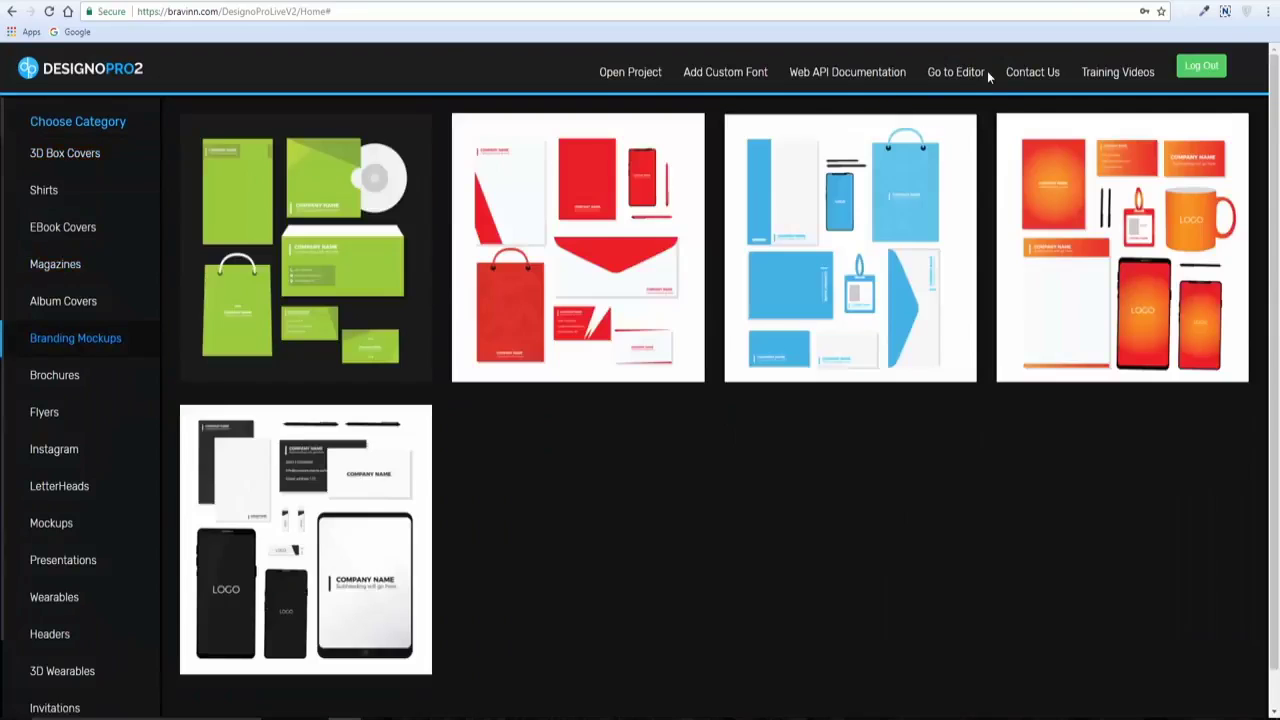
{"action": "mouse_move", "coordinate": [910, 158]}
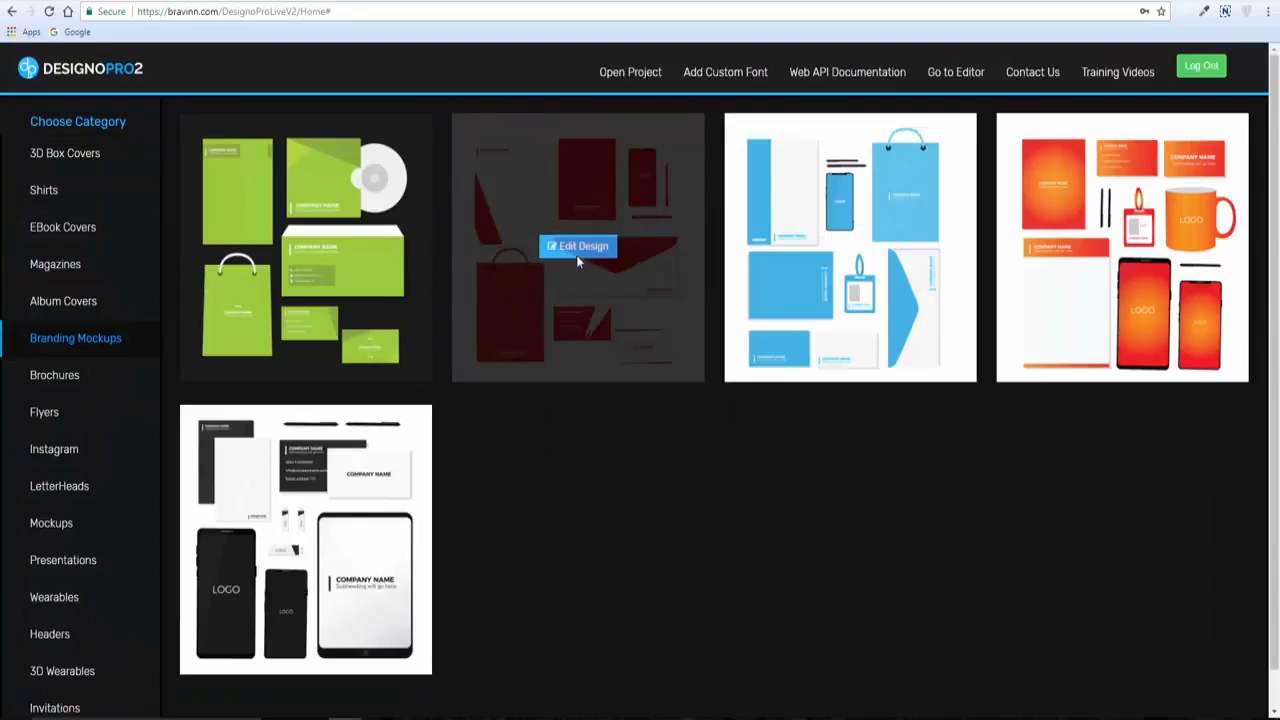
{"action": "left_click", "coordinate": [577, 248]}
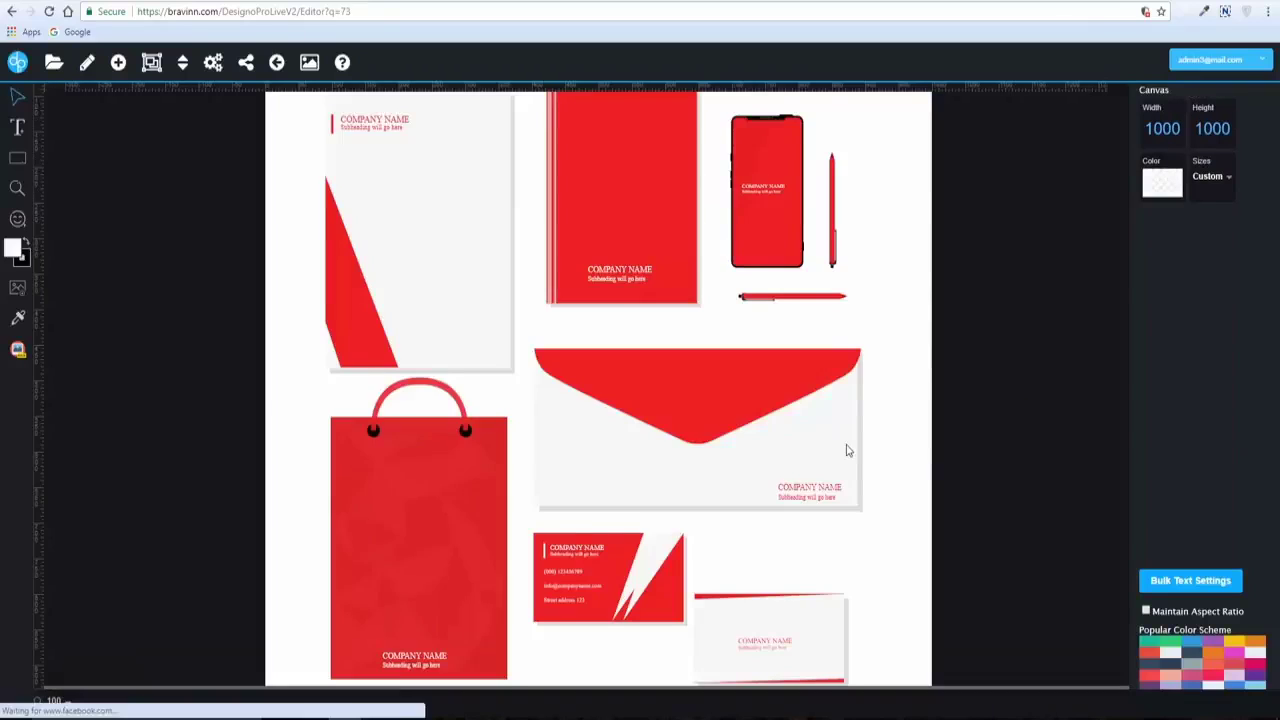
{"action": "left_click", "coordinate": [376, 164]}
{"action": "left_click", "coordinate": [222, 275]}
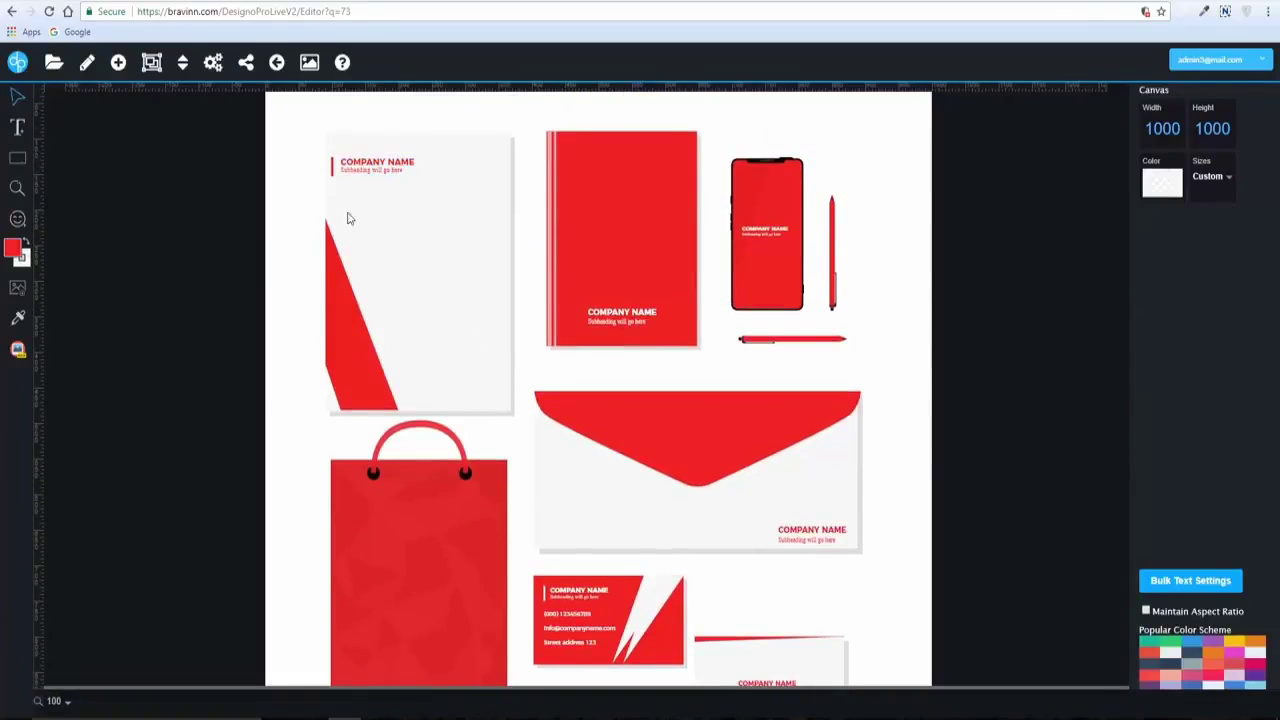
Use the bulk text settings to set the company name to "Hello" and the company subheading to "World" across the mockup
{"action": "left_click", "coordinate": [1186, 592]}
{"action": "left_click", "coordinate": [487, 134]}
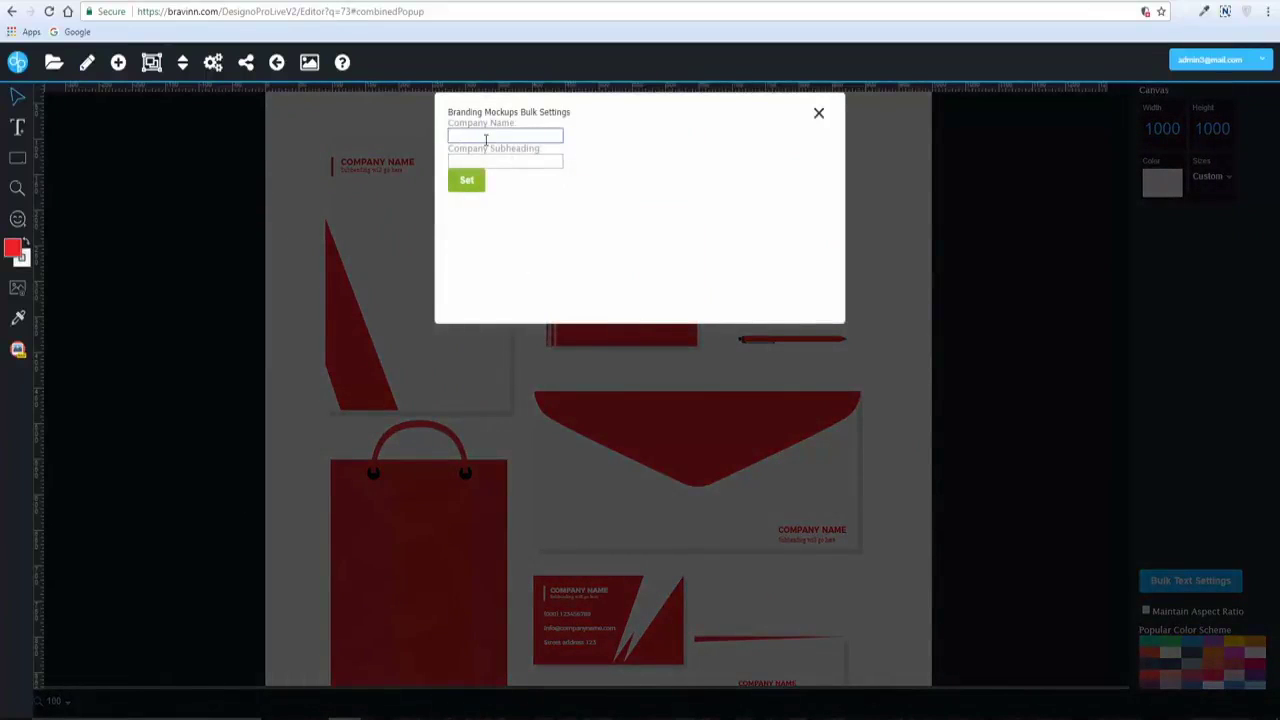
{"action": "type", "text": "Hello"}
{"action": "key", "text": "Tab"}
{"action": "type", "text": "Wor"}
{"action": "left_click", "coordinate": [467, 184]}
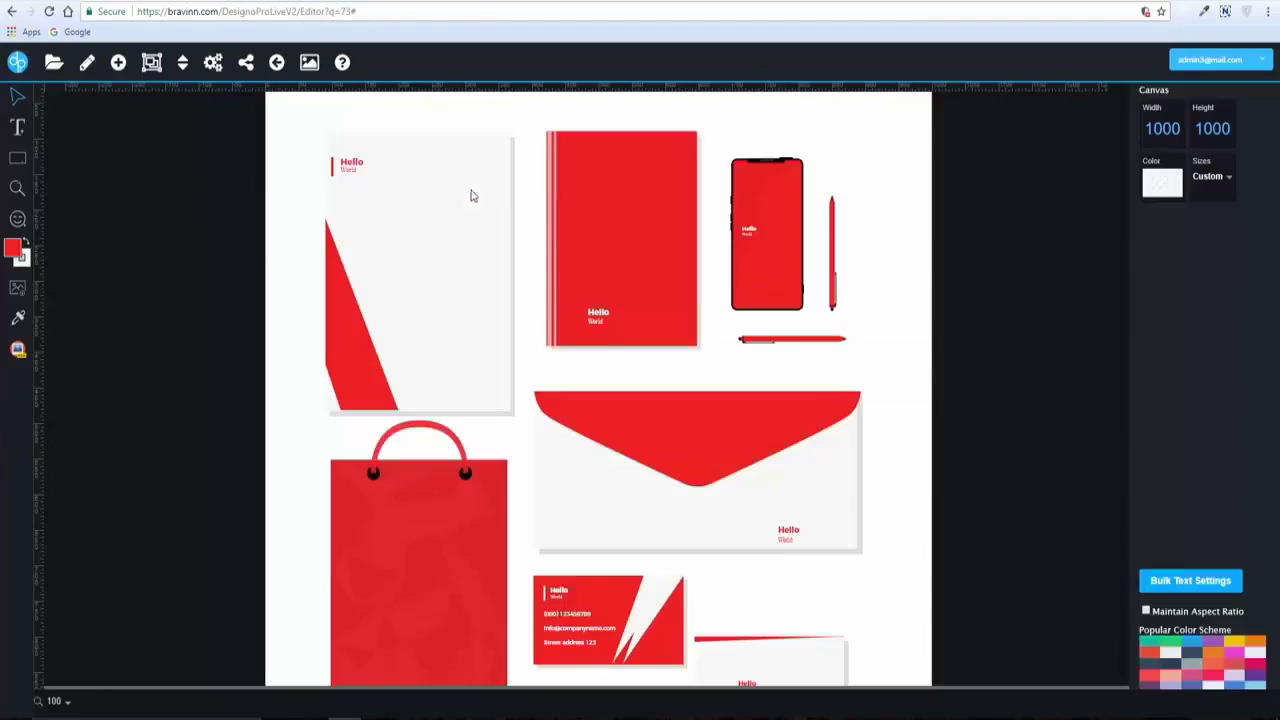
Save the branding project to the cloud under the name "AnotherTest"
{"action": "left_click", "coordinate": [52, 60]}
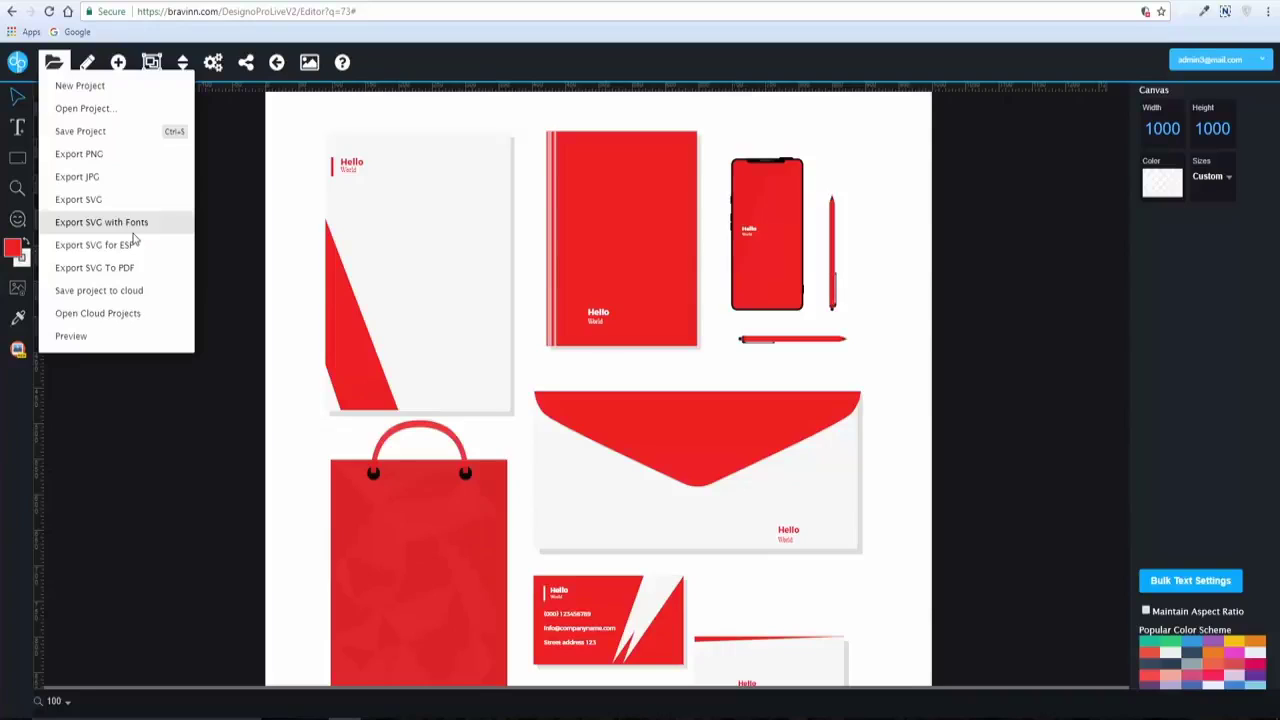
{"action": "left_click", "coordinate": [153, 300]}
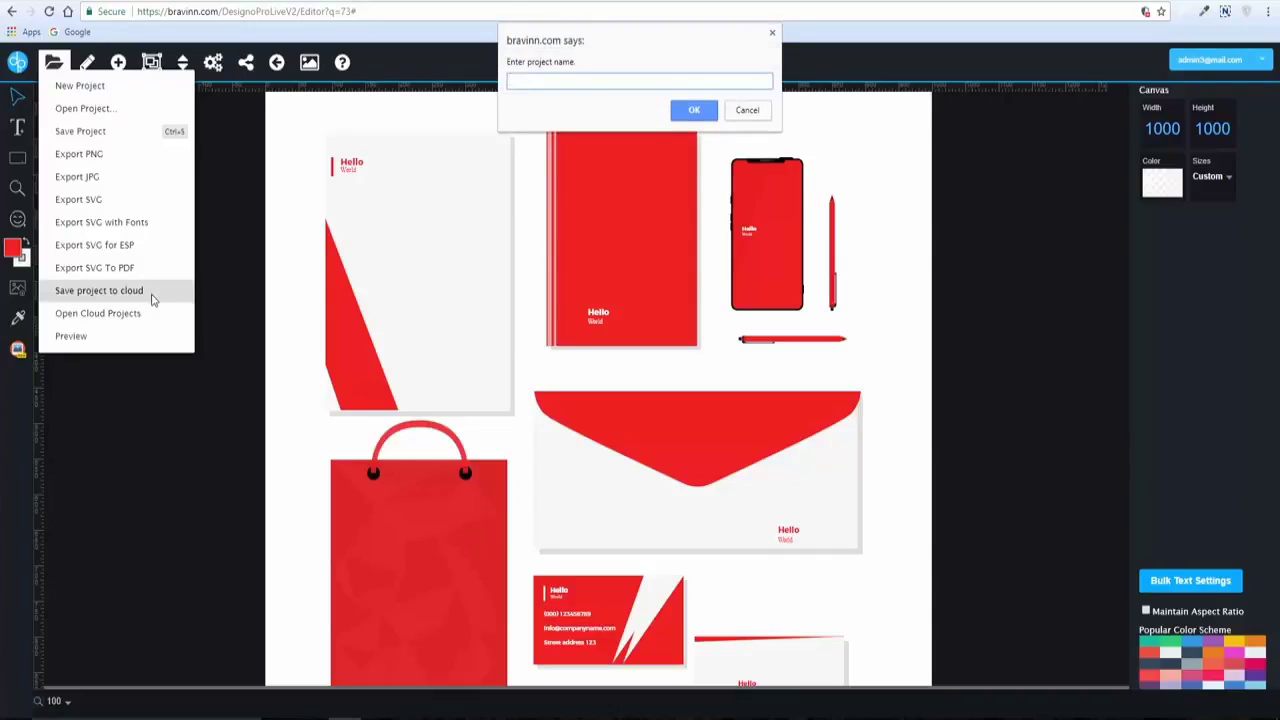
{"action": "key", "text": "BackSpace"}
{"action": "type", "text": "AnotherTest"}
{"action": "left_click", "coordinate": [693, 110]}
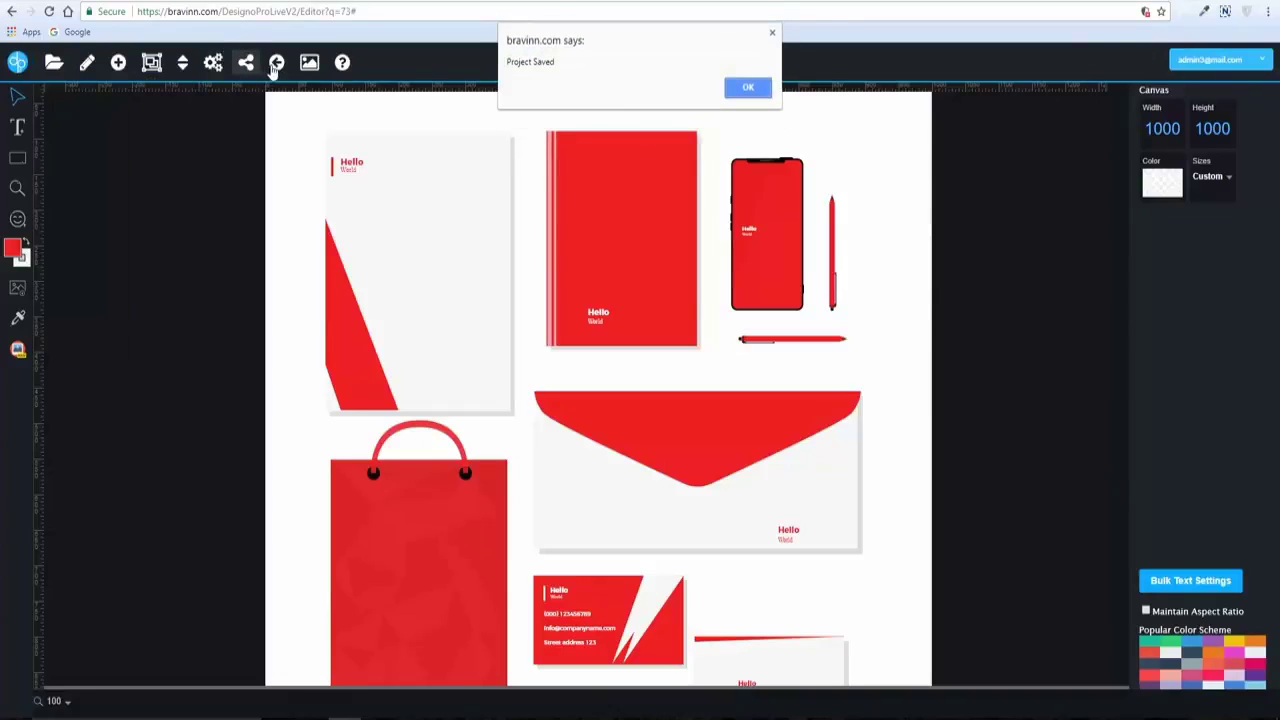
{"action": "left_click", "coordinate": [746, 87]}
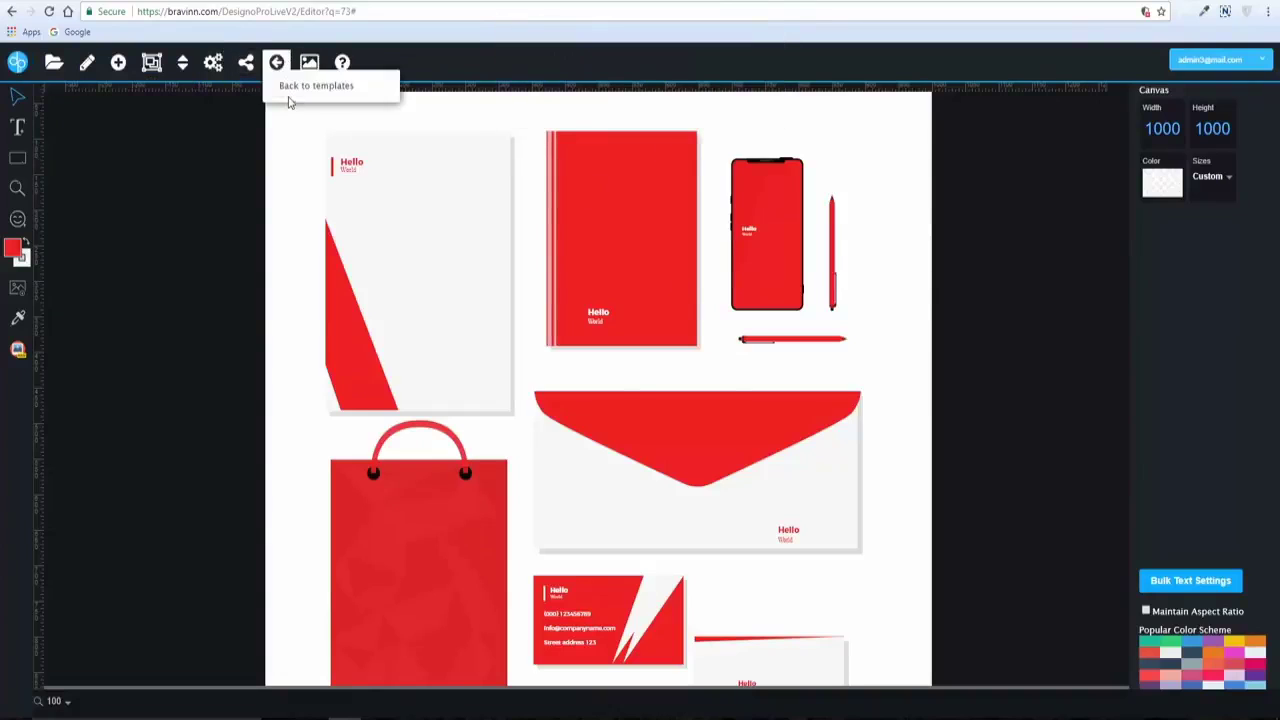
Leave the editor and return to the templates page
{"action": "left_click", "coordinate": [279, 62]}
{"action": "left_click", "coordinate": [702, 409]}
{"action": "mouse_move", "coordinate": [631, 76]}
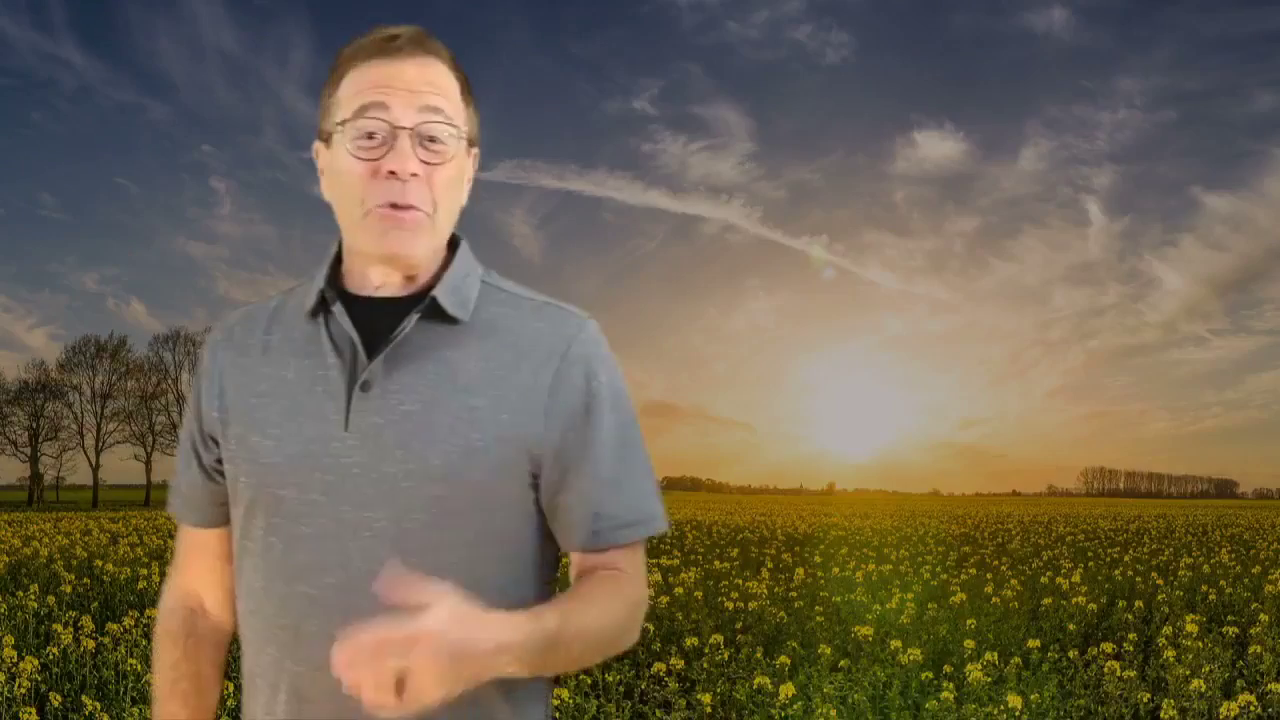